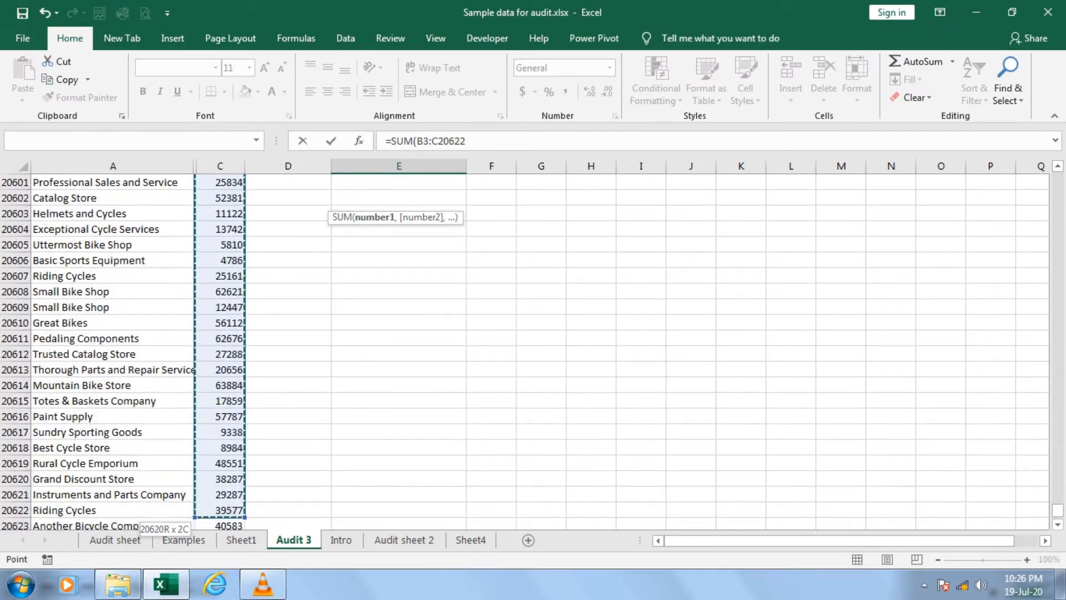
# Complete the SUM formula in E2 so that it totals the range B3:C20729
pyautogui.hotkey('ctrl', 'shift', 'Down')
pyautogui.hotkey('ctrl', 'shift', 'Up')
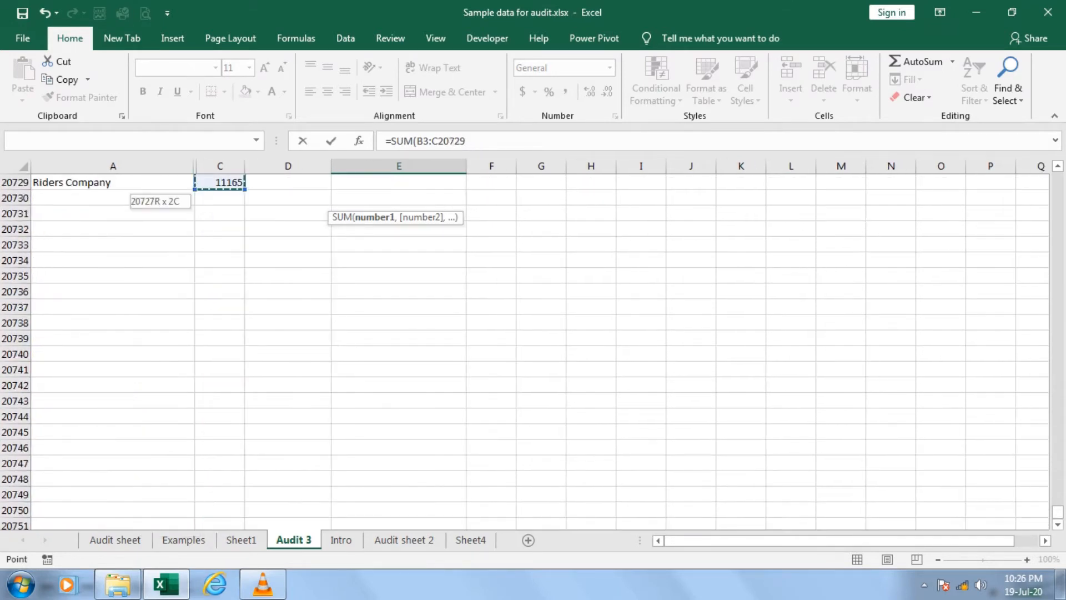
pyautogui.write(')')
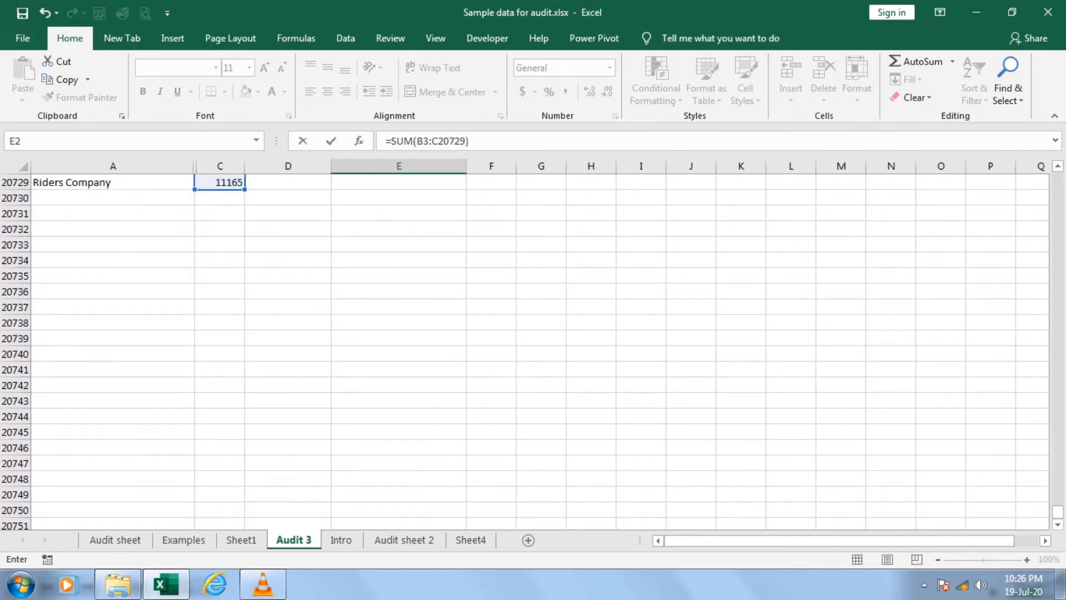
pyautogui.press('Return')
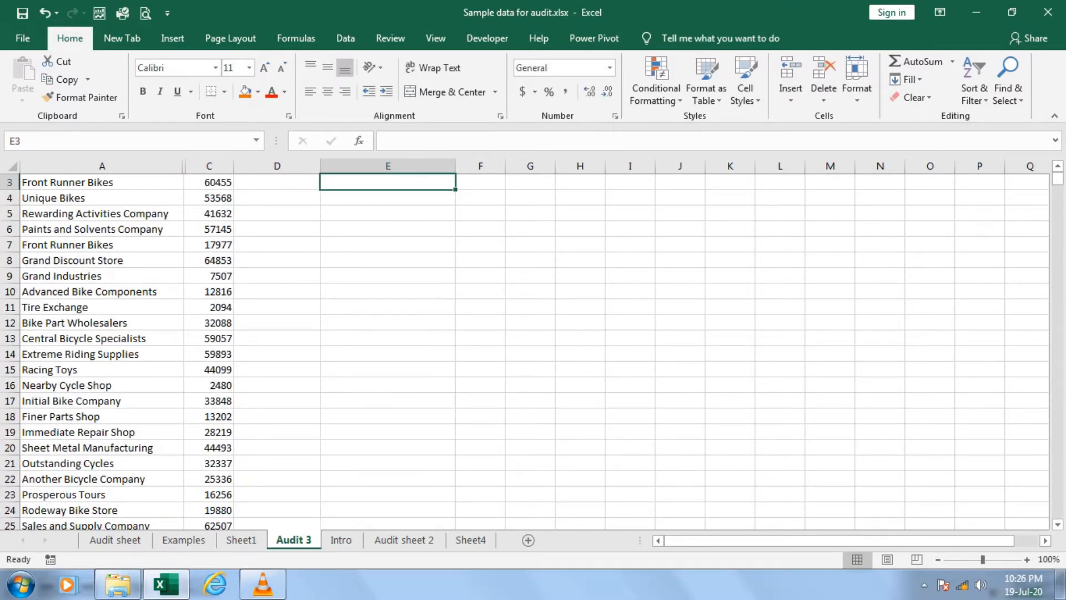
pyautogui.press('Up')
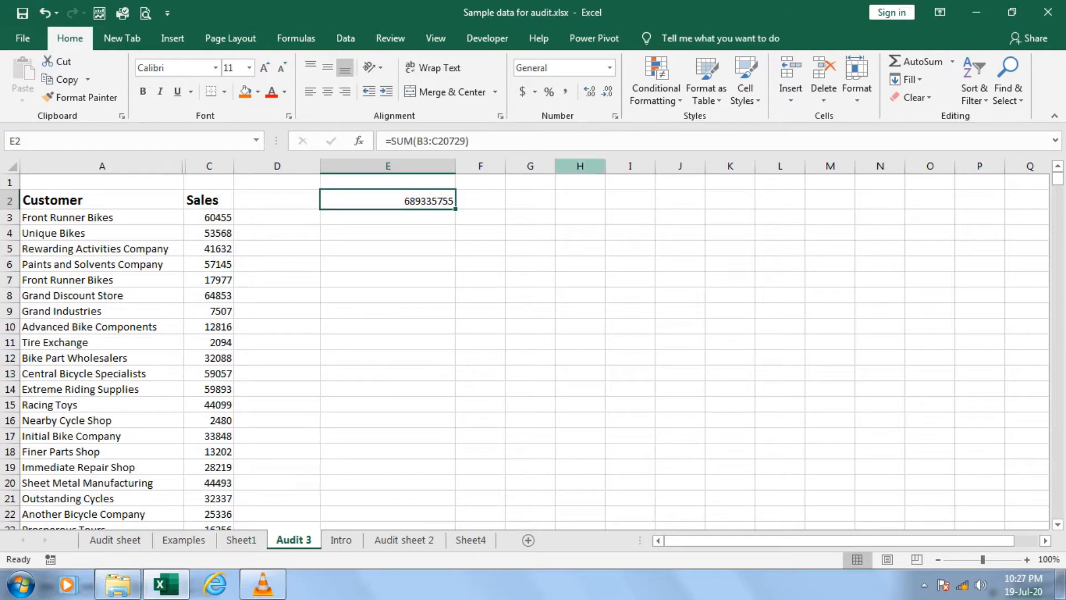
# Hide the row and column headings on the Audit 3 sheet
pyautogui.click(435, 38)
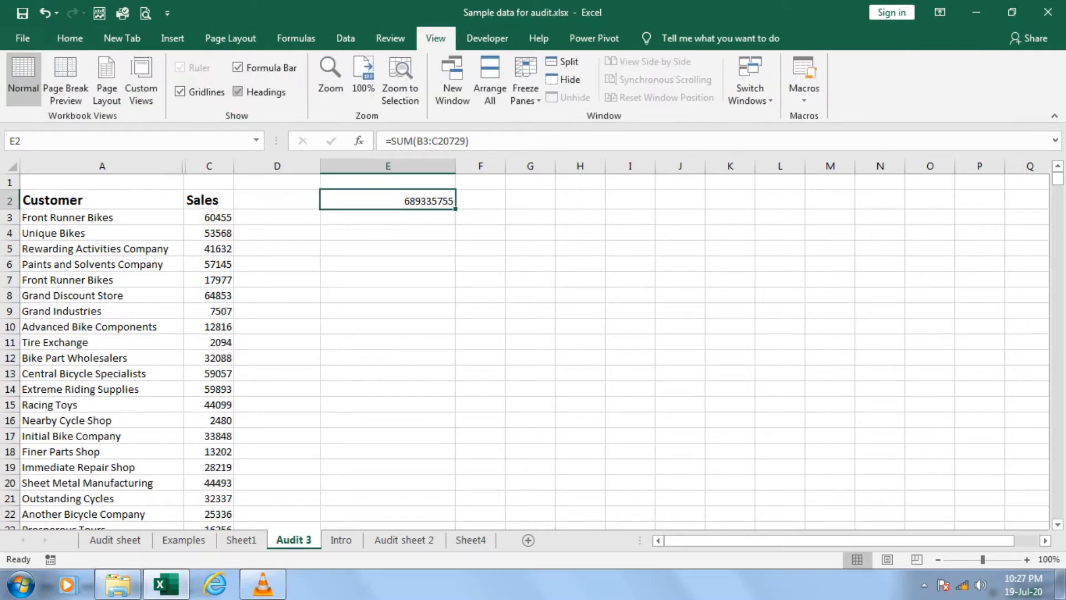
pyautogui.click(237, 92)
pyautogui.click(367, 248)
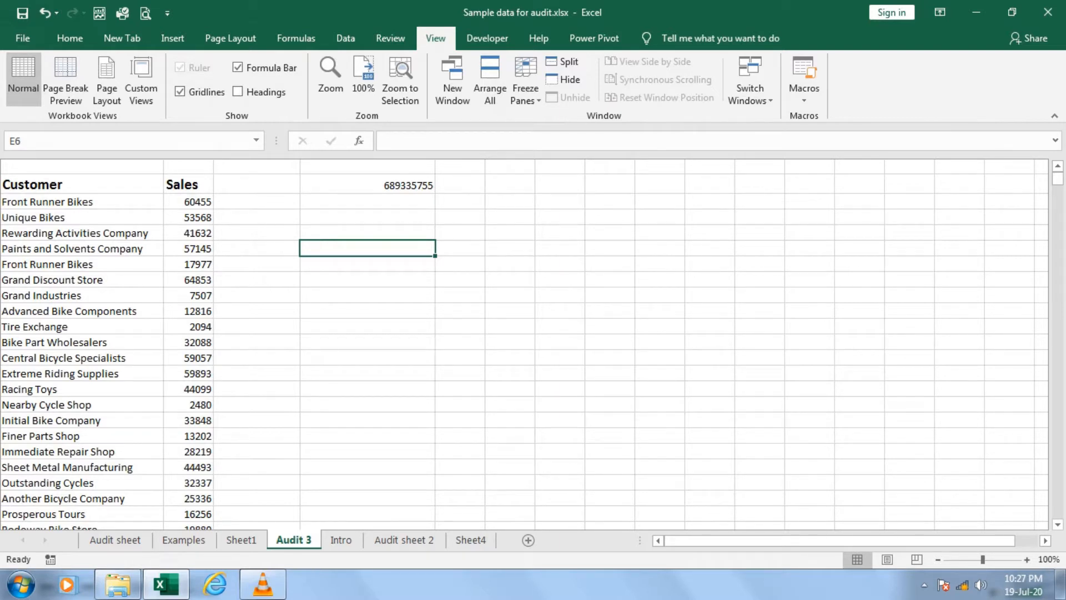
# Examine the SUM formula in E2 and the range it references, leaving the formula as it is
pyautogui.press('Up')
pyautogui.press('Up')
pyautogui.press('Up')
pyautogui.press('Up')
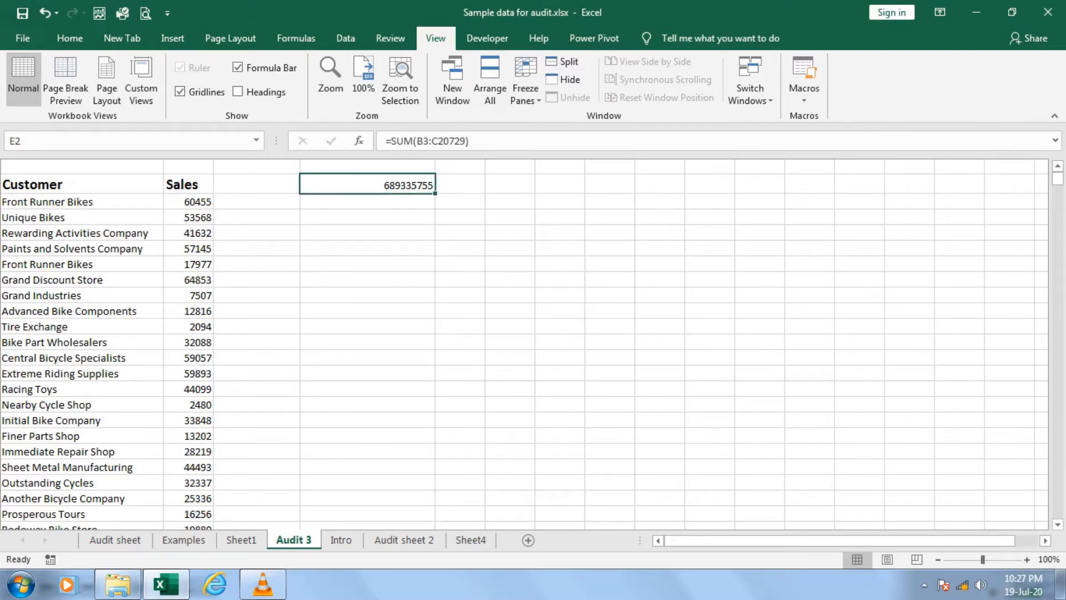
pyautogui.press('F2')
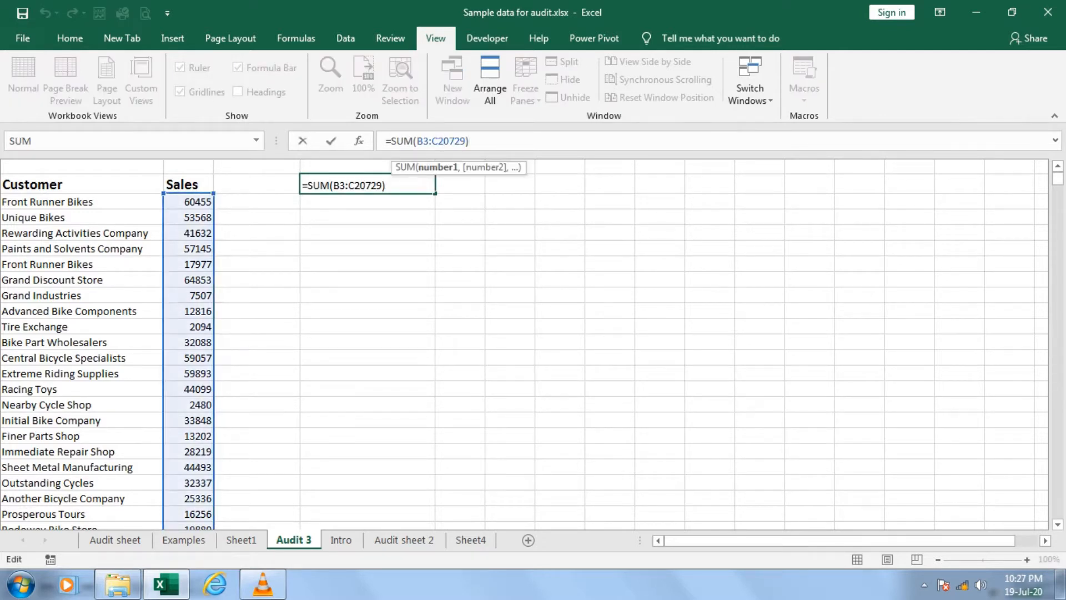
pyautogui.moveTo(1057, 178)
pyautogui.mouseDown()
pyautogui.moveTo(1057, 224)
pyautogui.moveTo(1057, 178)
pyautogui.mouseUp()
pyautogui.click(470, 141)
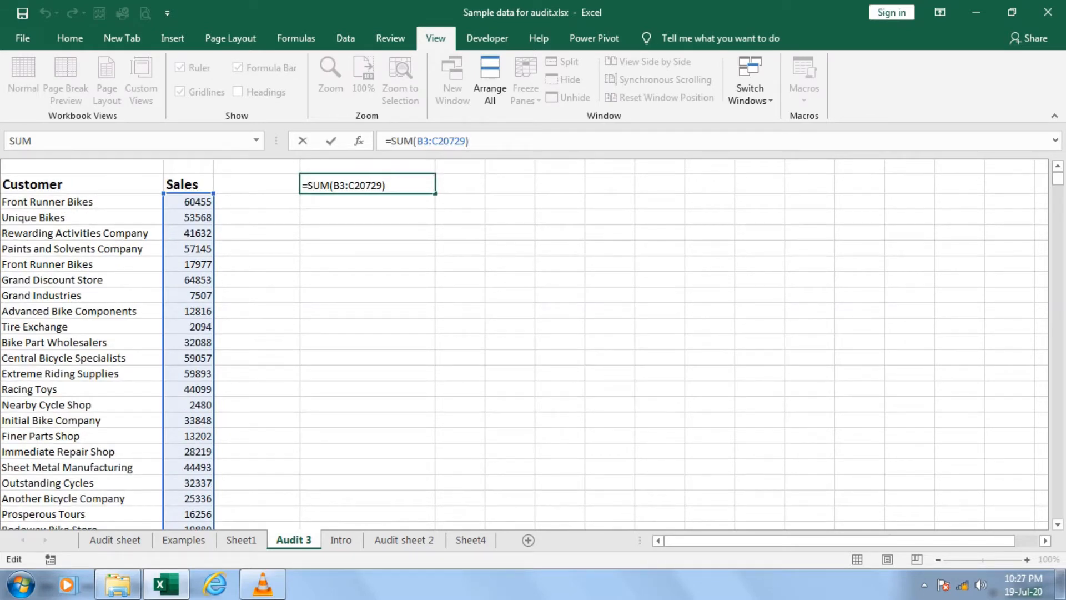
pyautogui.press('Return')
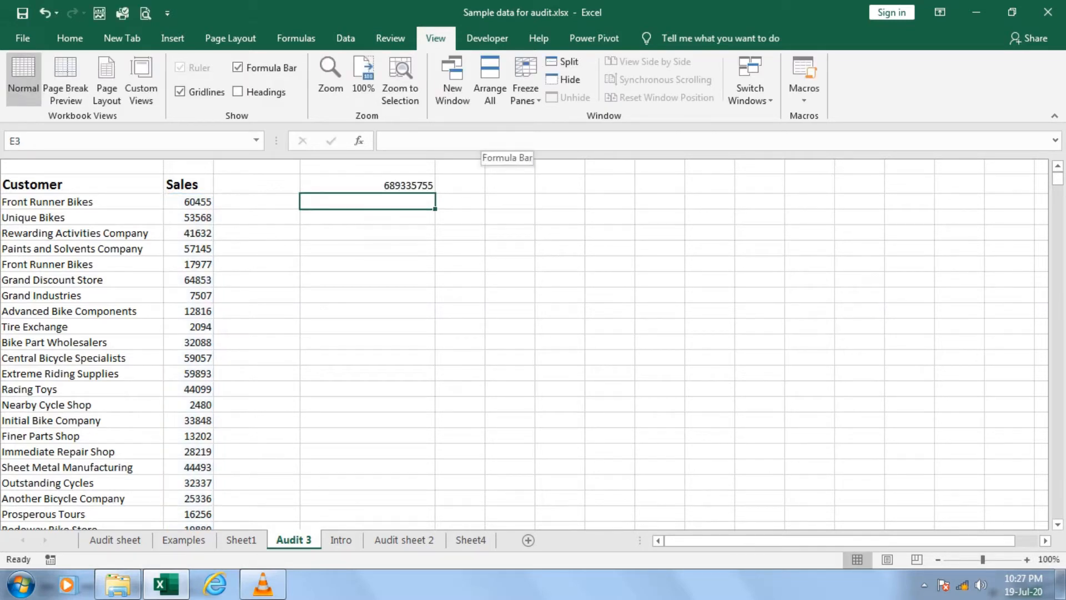
pyautogui.click(367, 184)
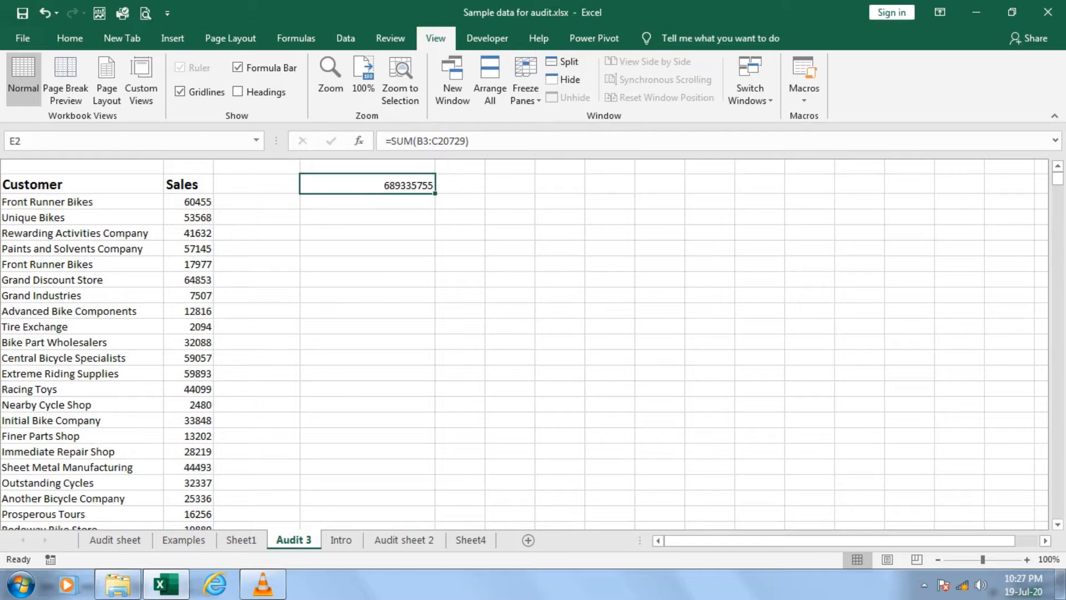
pyautogui.click(438, 142)
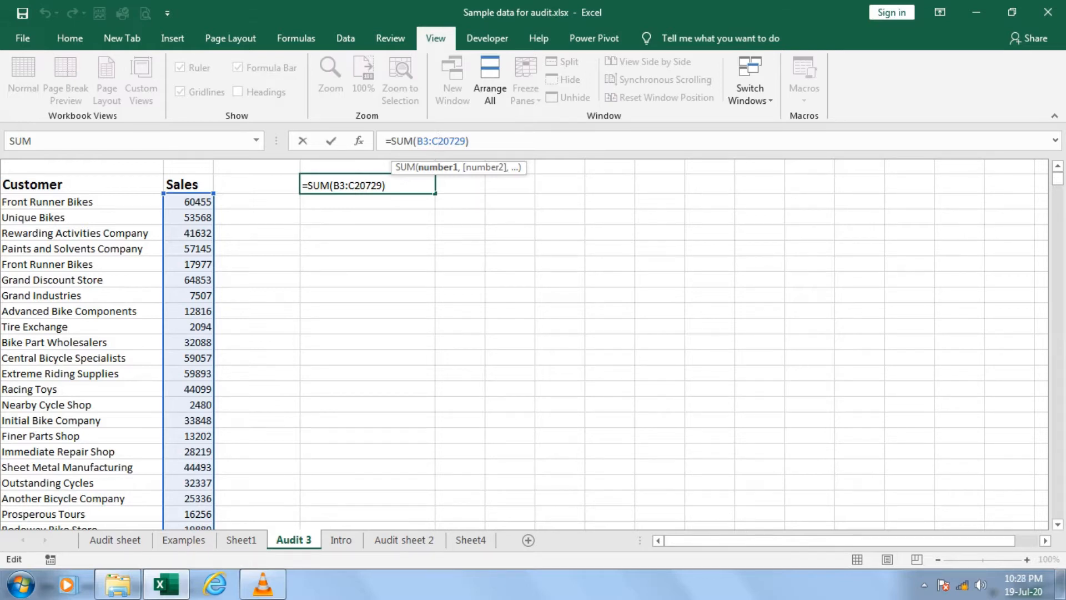
pyautogui.hotkey('ctrl', 'Return')
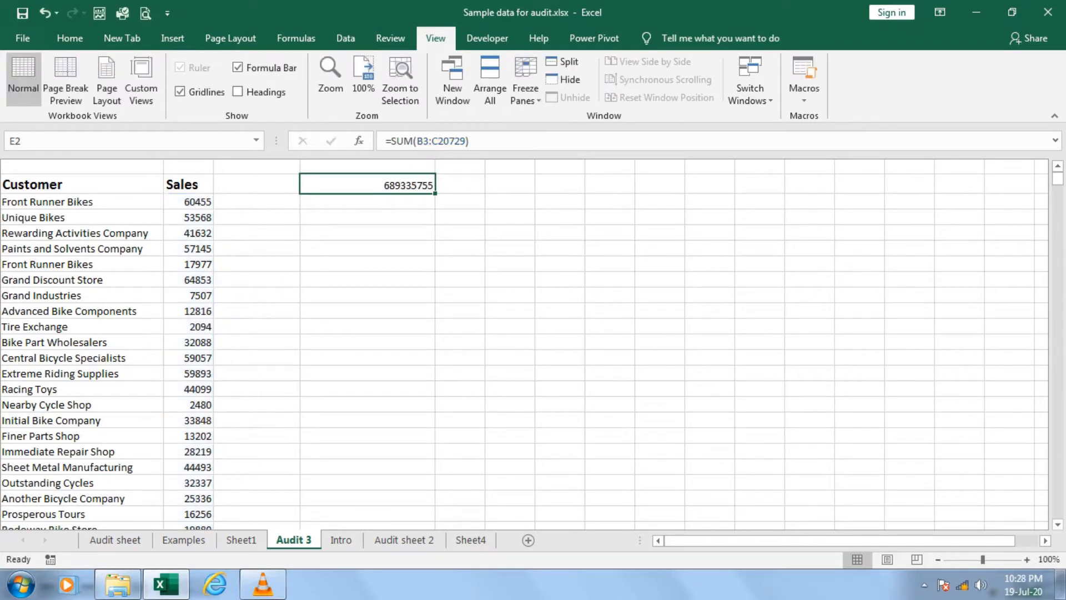
# Enter =ISTEXT(C3) in D3 and fill it down alongside all the sales values
pyautogui.click(256, 202)
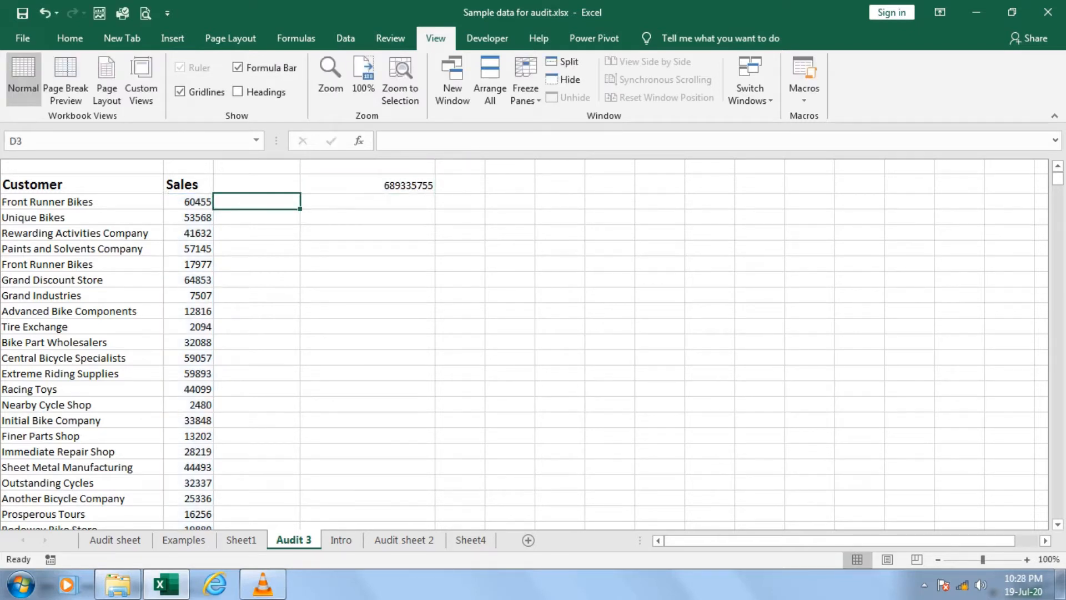
pyautogui.write('=t')
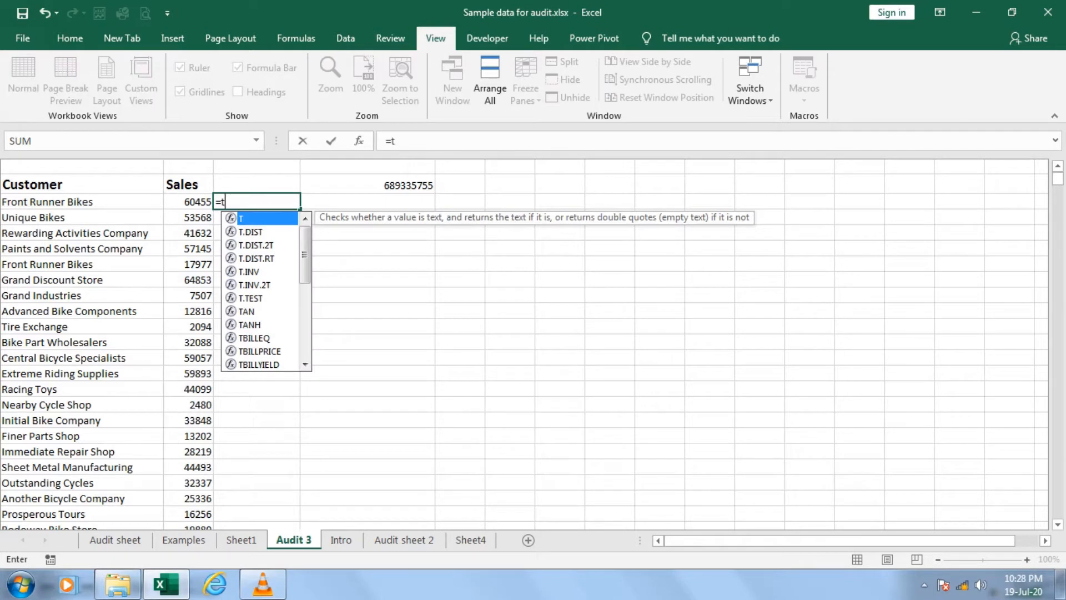
pyautogui.press('BackSpace')
pyautogui.write('ist')
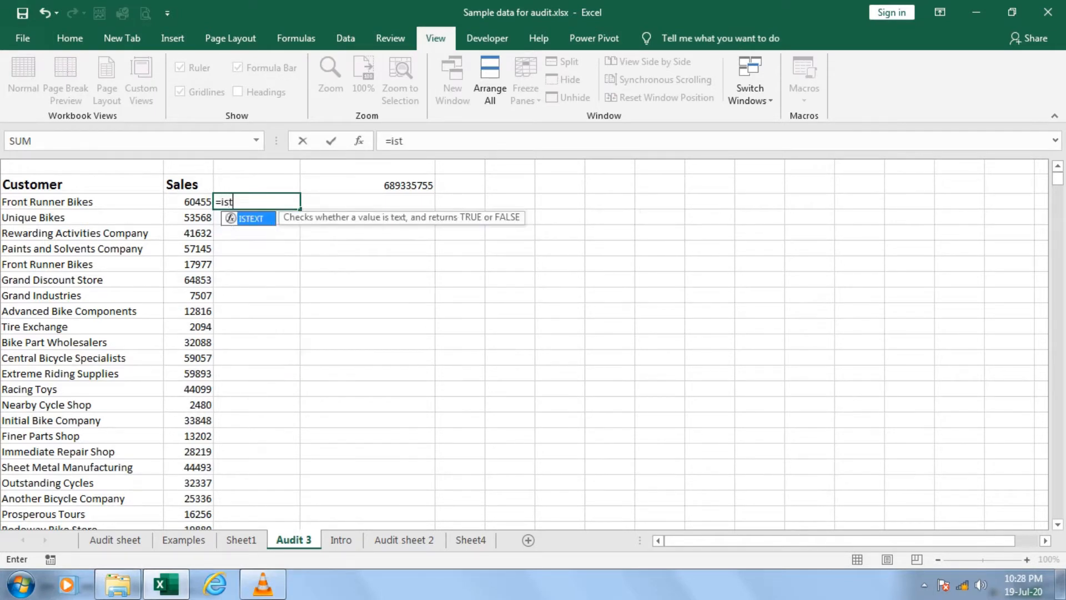
pyautogui.press('Tab')
pyautogui.press('Left')
pyautogui.press('Return')
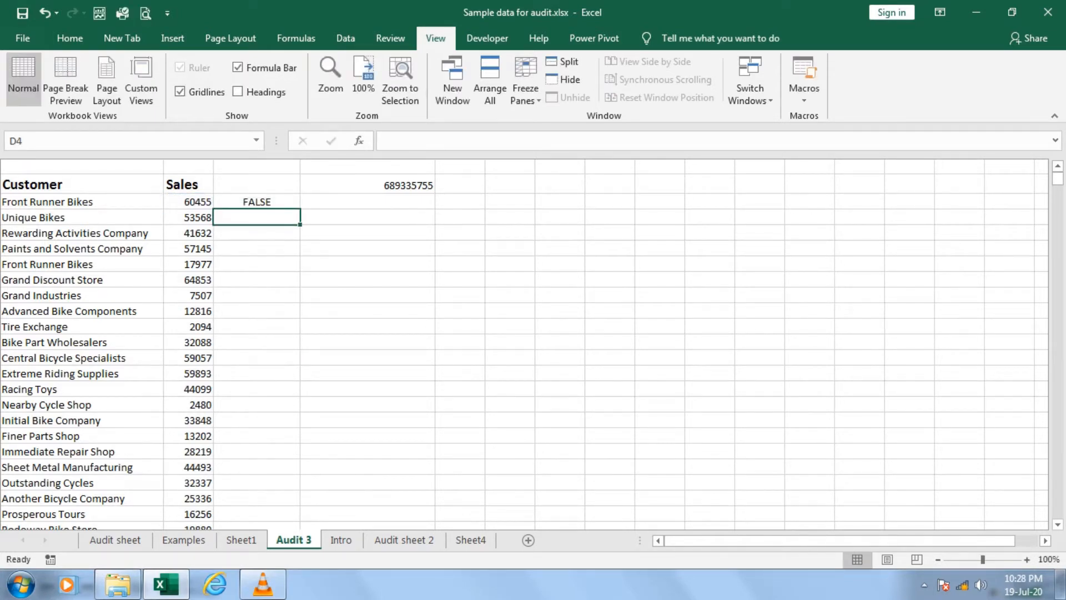
pyautogui.press('Up')
pyautogui.doubleClick(299, 209)
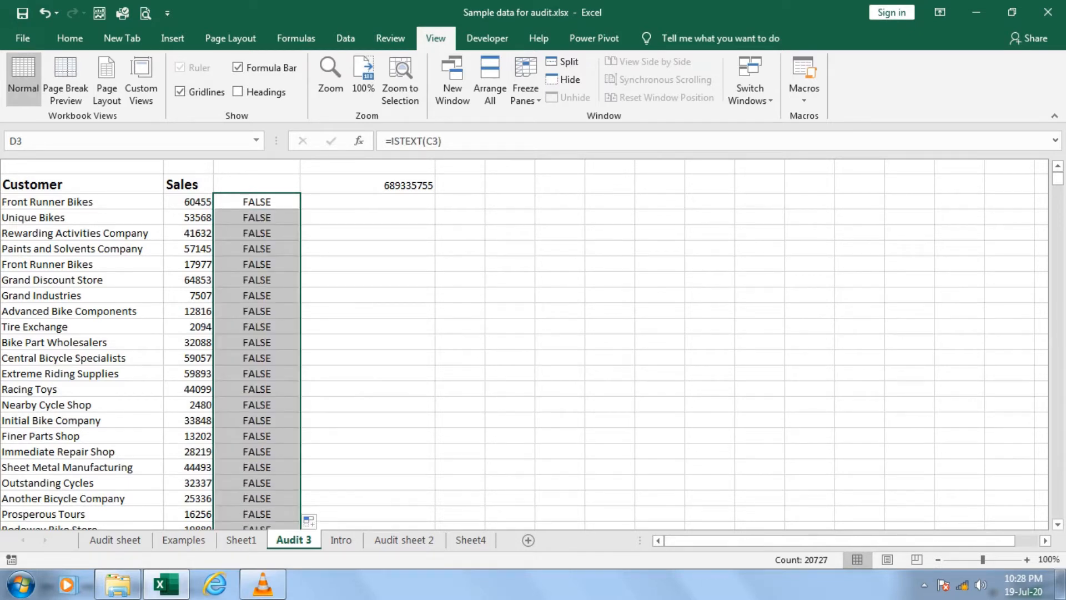
# Enter =ISNUMBER(C3) in E3 and fill it down alongside all the sales values
pyautogui.press('Right')
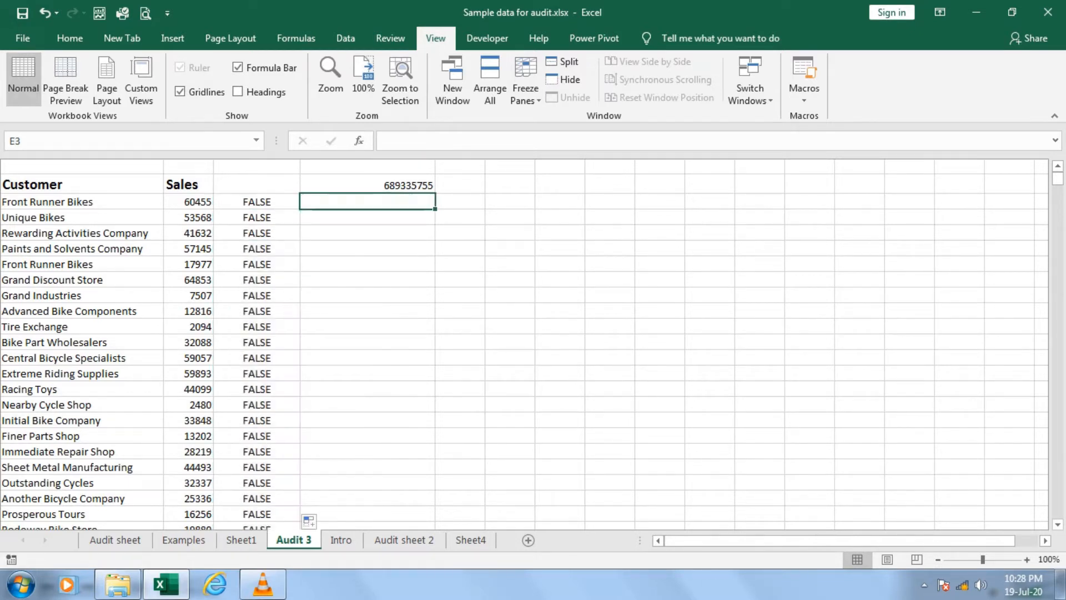
pyautogui.write('=isn')
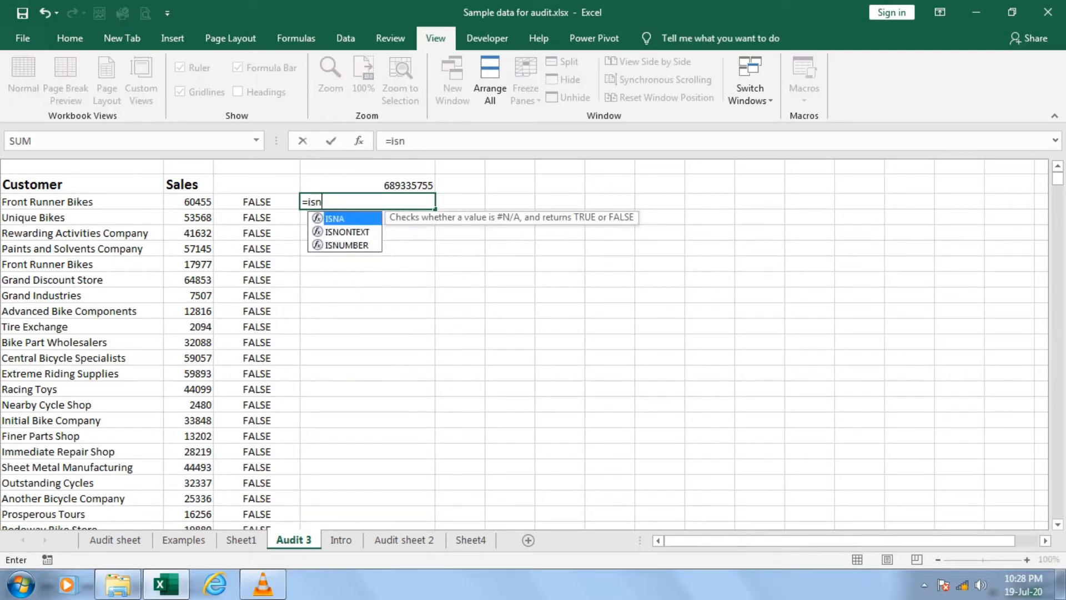
pyautogui.press('Down')
pyautogui.press('Down')
pyautogui.press('Tab')
pyautogui.press('Left')
pyautogui.press('Left')
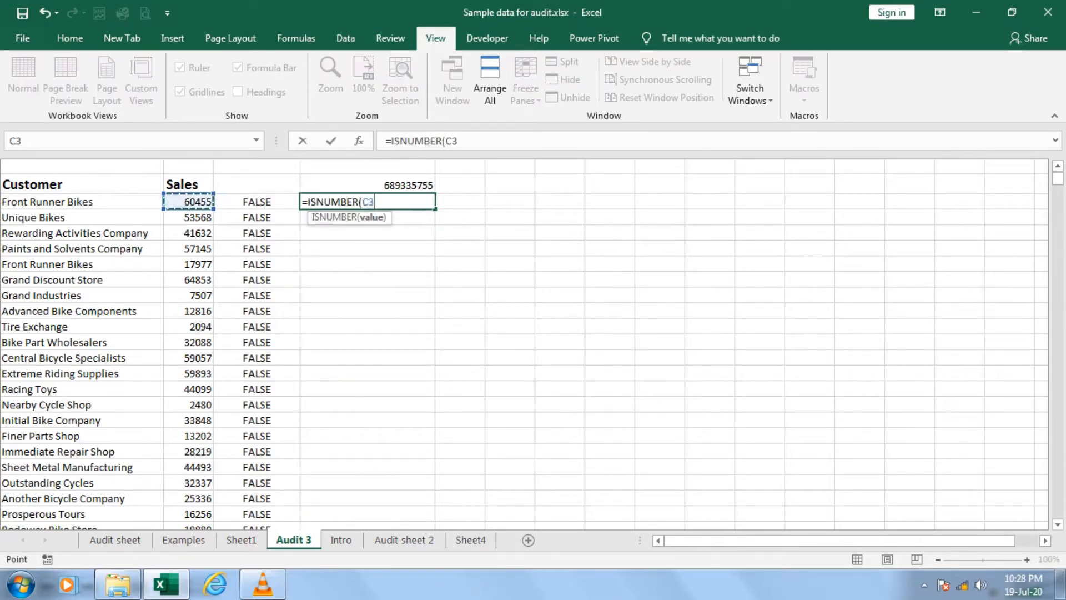
pyautogui.hotkey('ctrl', 'Return')
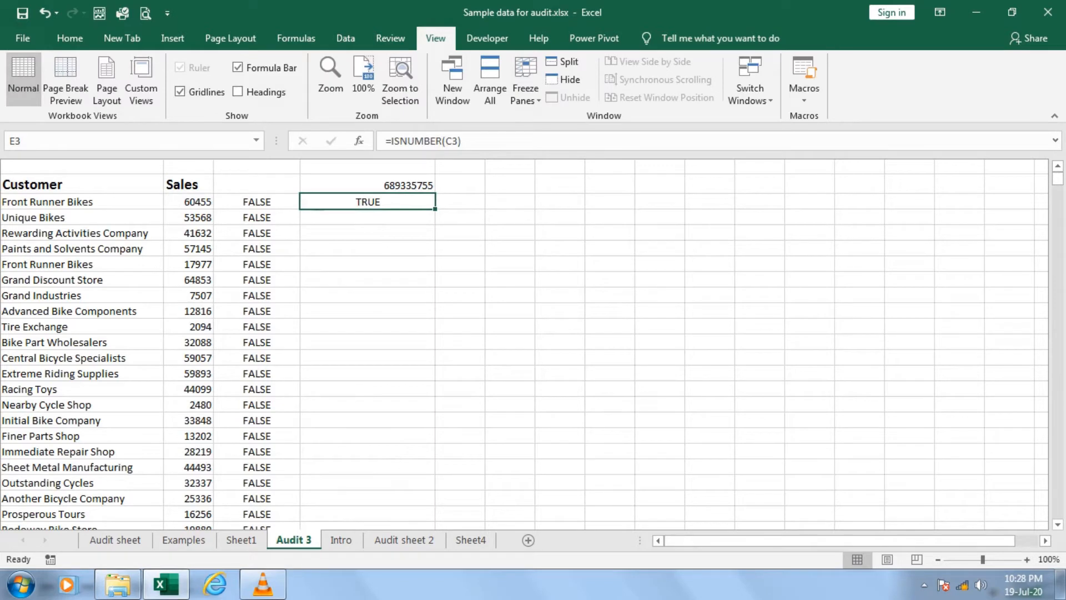
pyautogui.doubleClick(435, 209)
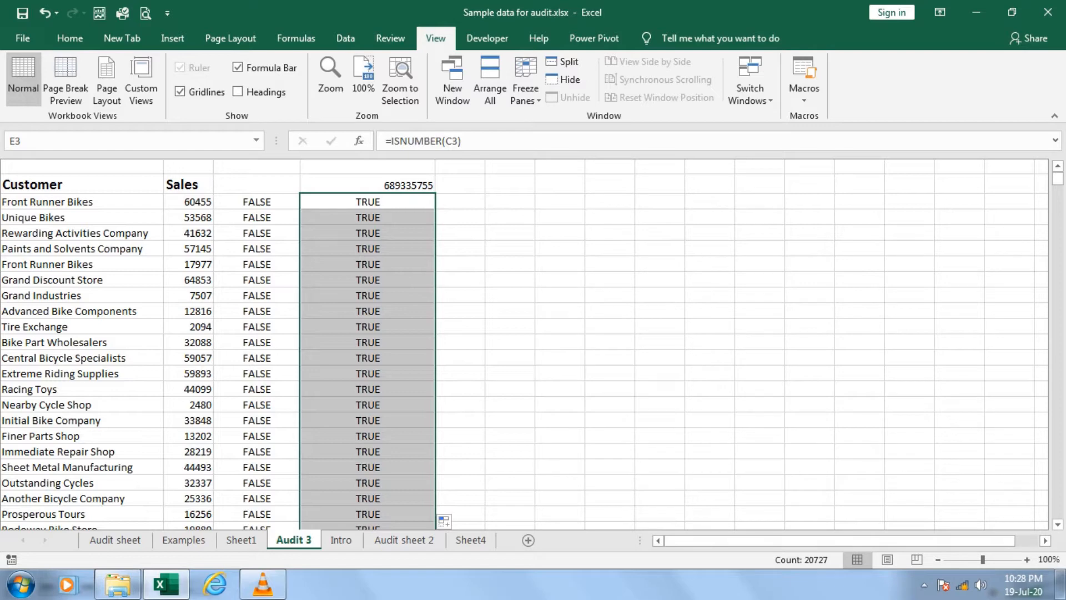
# Clear all the ISTEXT and ISNUMBER check formulas from columns D and E, starting at row 3
pyautogui.press('Left')
pyautogui.hotkey('shift', 'Right')
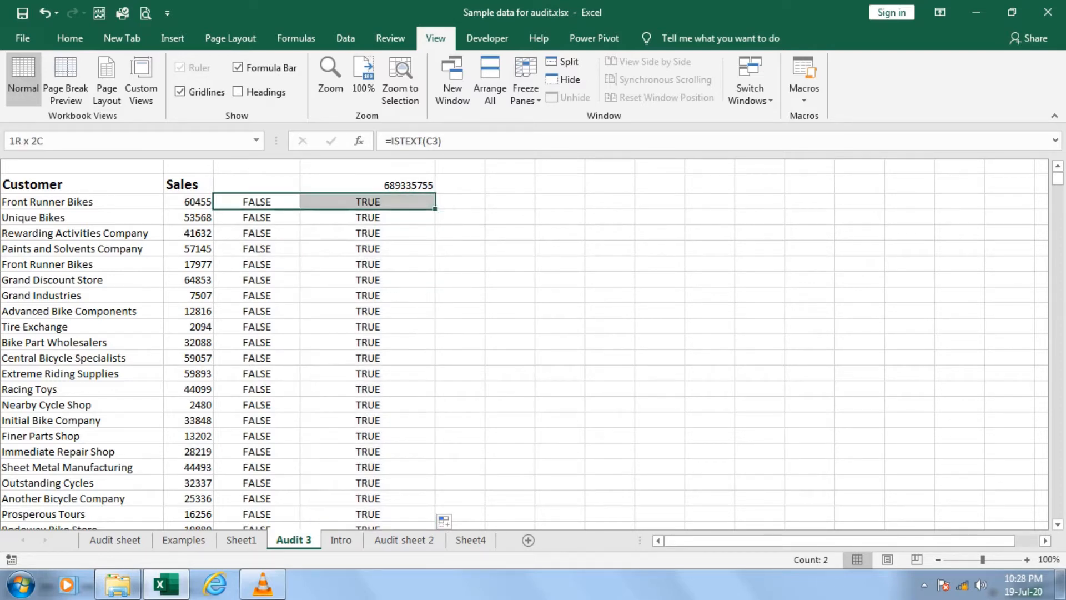
pyautogui.hotkey('ctrl', 'shift', 'Down')
pyautogui.press('Delete')
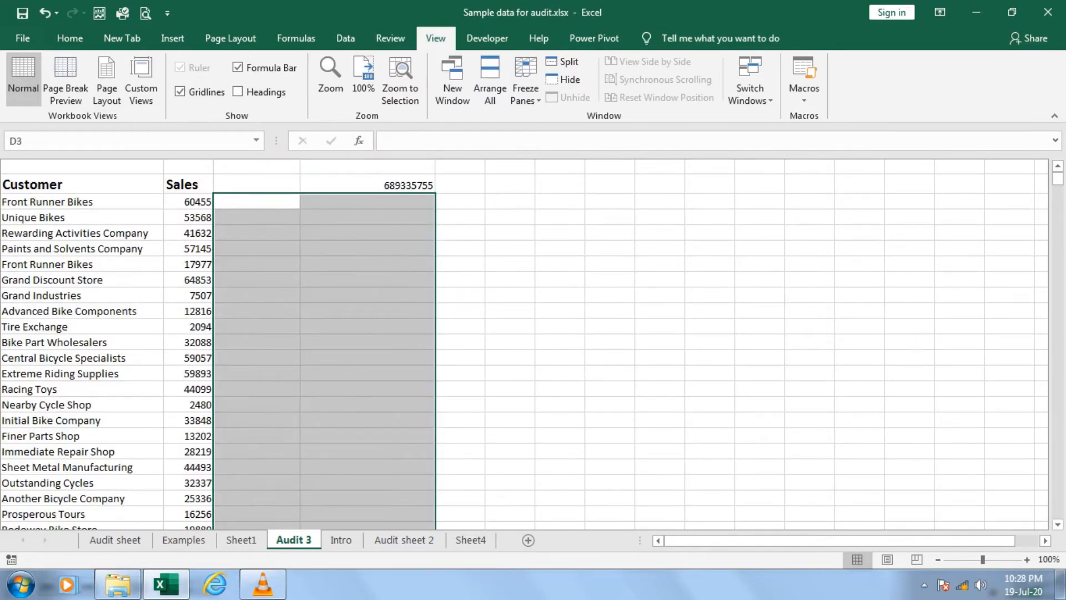
# Format the sales total in E2 as bold with font size 18
pyautogui.press('Up')
pyautogui.press('Right')
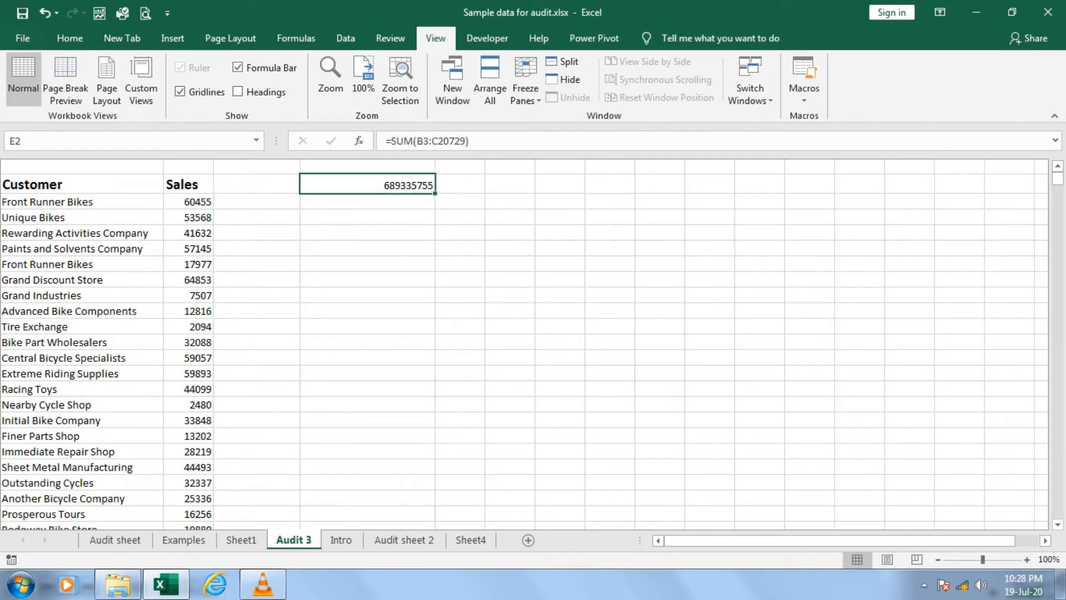
pyautogui.click(70, 38)
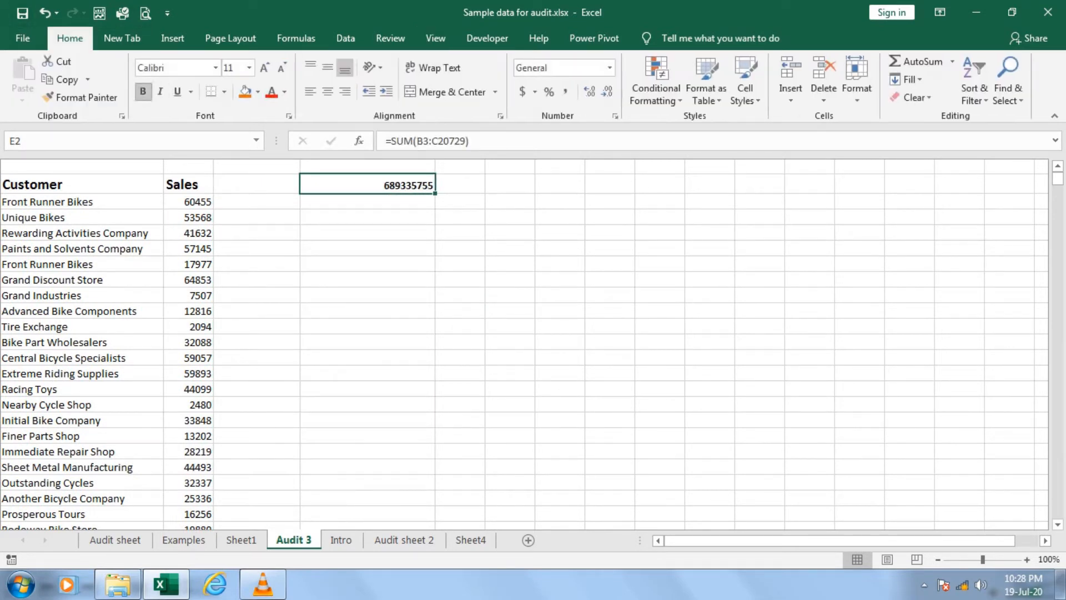
pyautogui.click(143, 91)
pyautogui.click(264, 67)
pyautogui.click(264, 67)
pyautogui.click(264, 68)
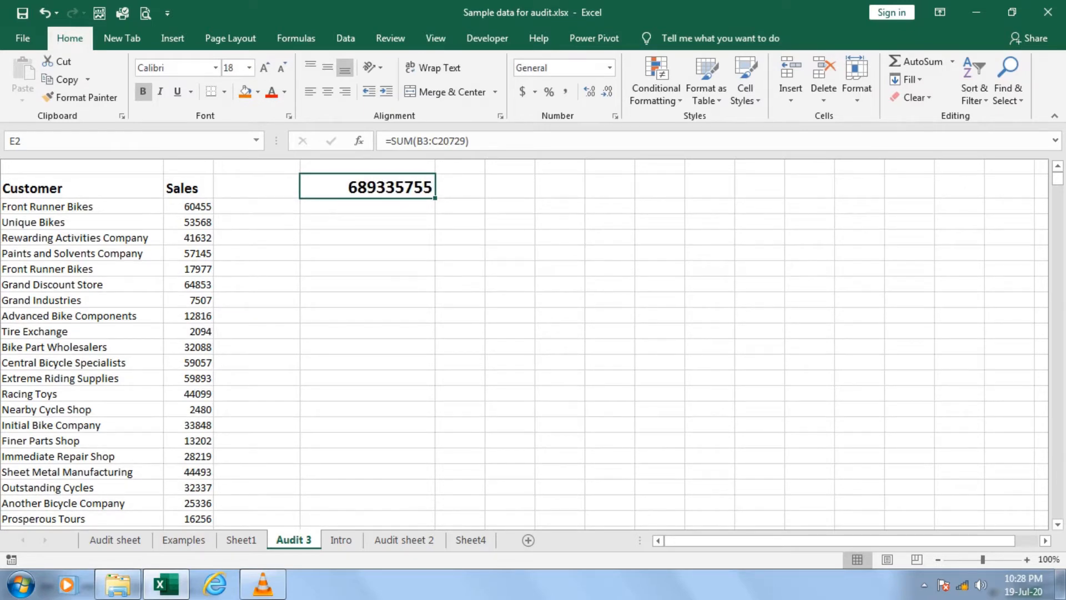
# Enter =ROW() in F20729, on the last data row, to get that row's number
pyautogui.moveTo(1057, 178); pyautogui.dragTo(1057, 387)
pyautogui.moveTo(234, 292); pyautogui.dragTo(198, 291)
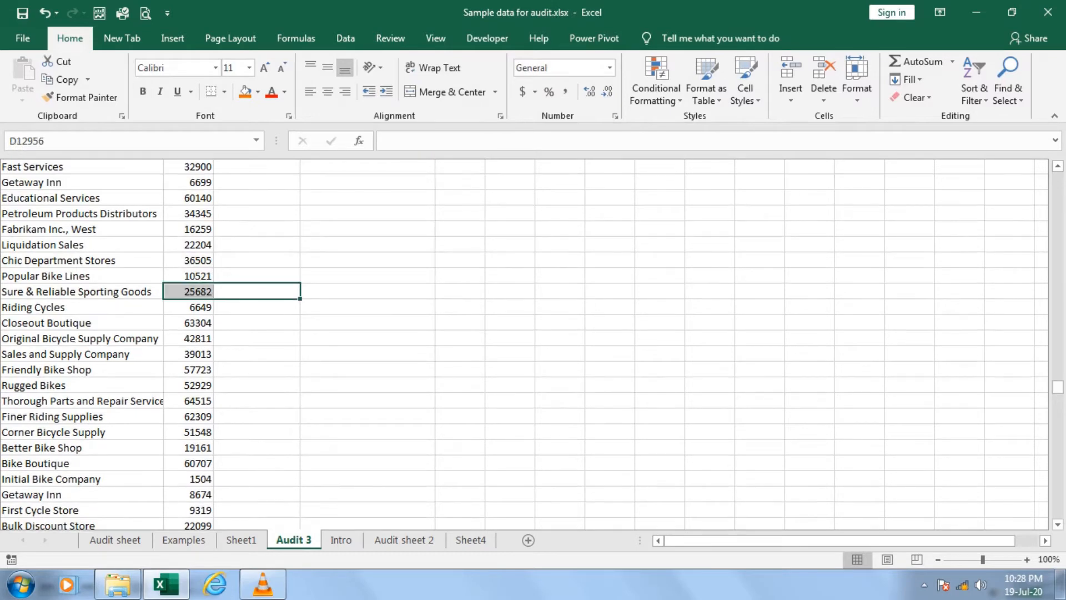
pyautogui.press('Left')
pyautogui.press('Left')
pyautogui.hotkey('ctrl', 'Down')
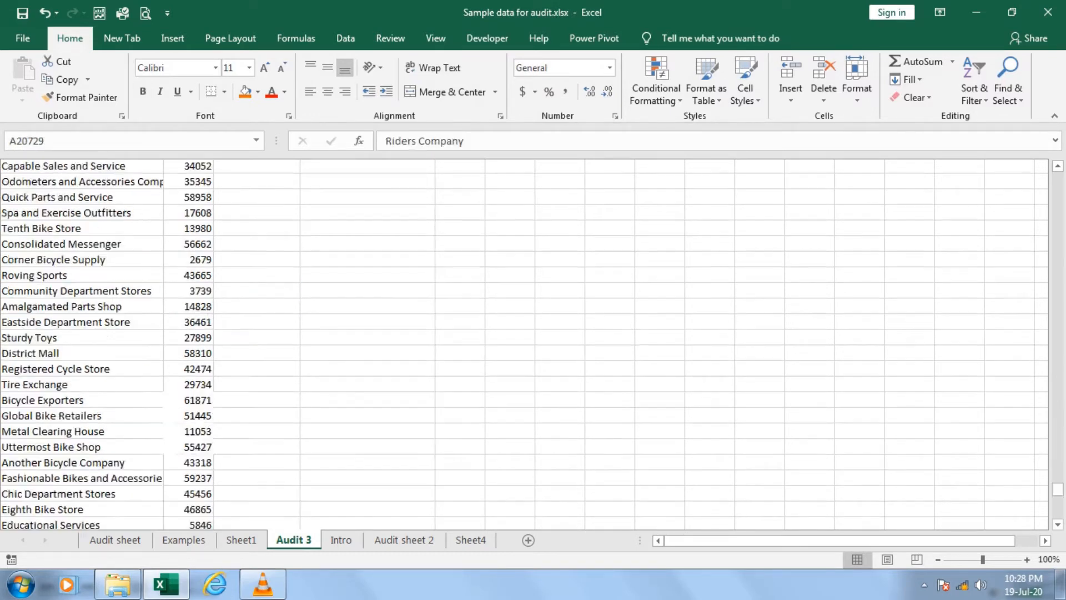
pyautogui.press('Right')
pyautogui.press('Right')
pyautogui.press('Right')
pyautogui.press('Right')
pyautogui.press('Right')
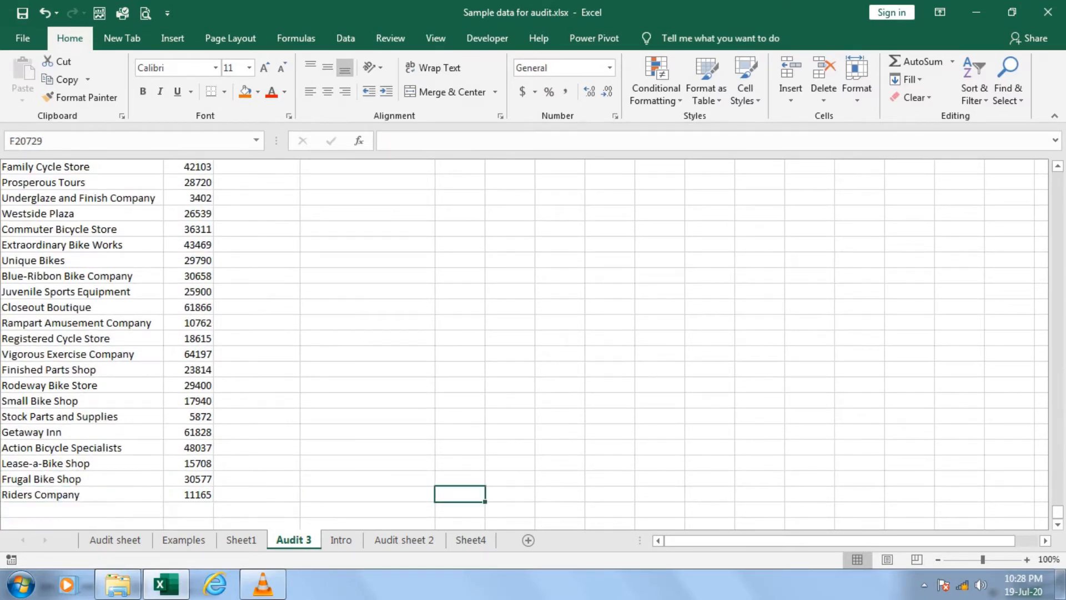
pyautogui.write('=row()')
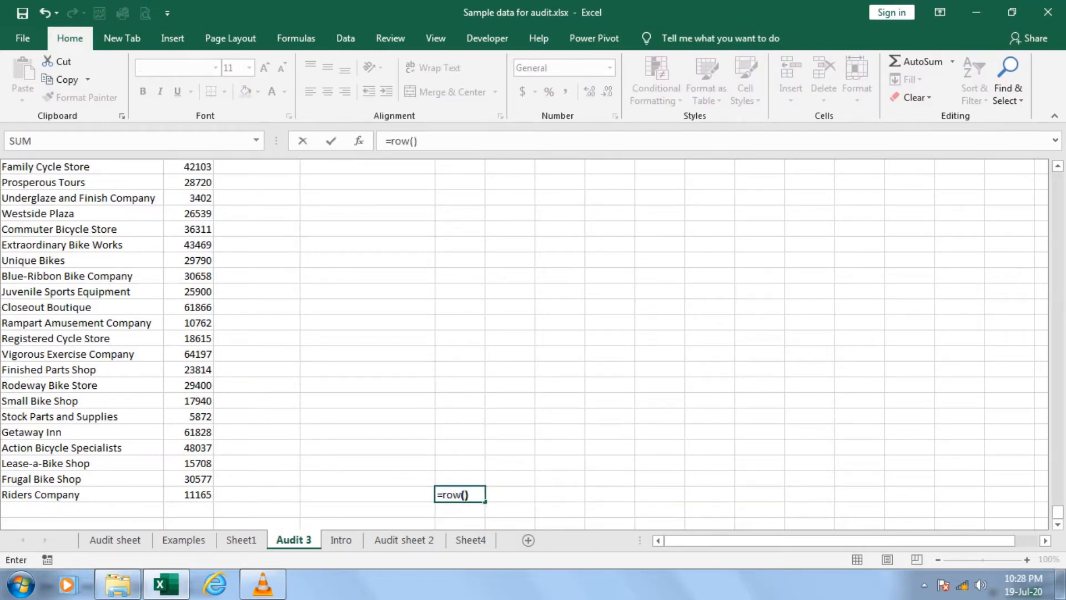
pyautogui.hotkey('ctrl', 'Return')
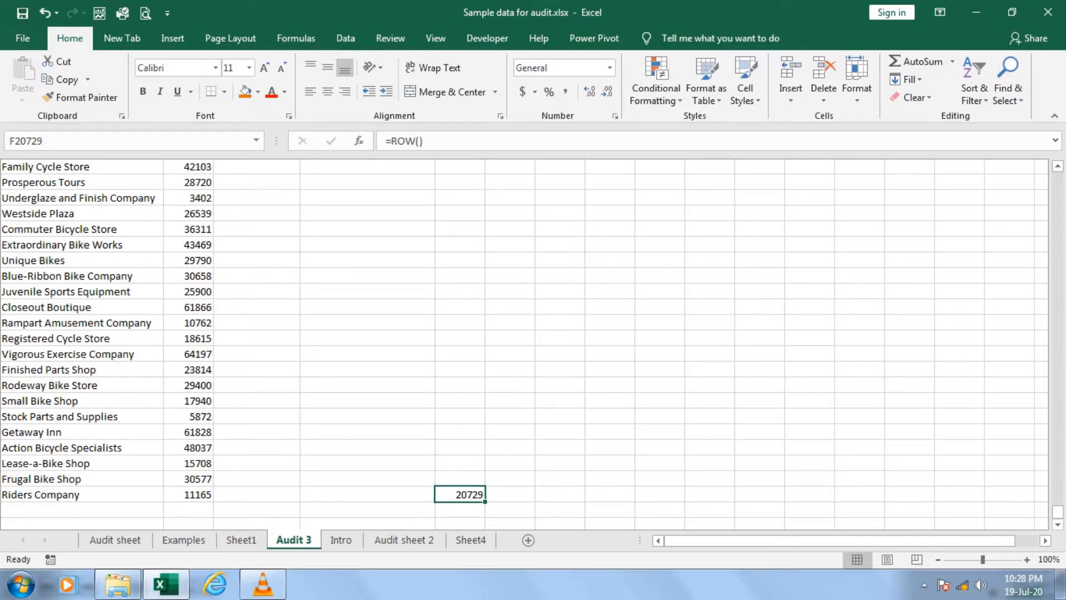
# Delete the ROW formula from F20729 and go back to the sales total in E2
pyautogui.press('Delete')
pyautogui.hotkey('ctrl', 'Up')
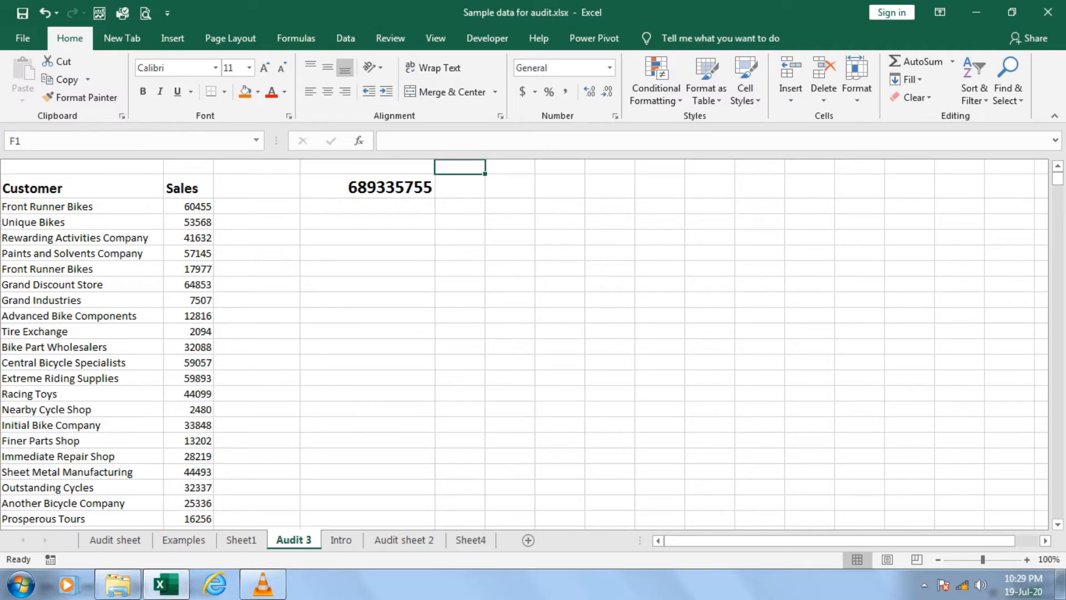
pyautogui.click(368, 186)
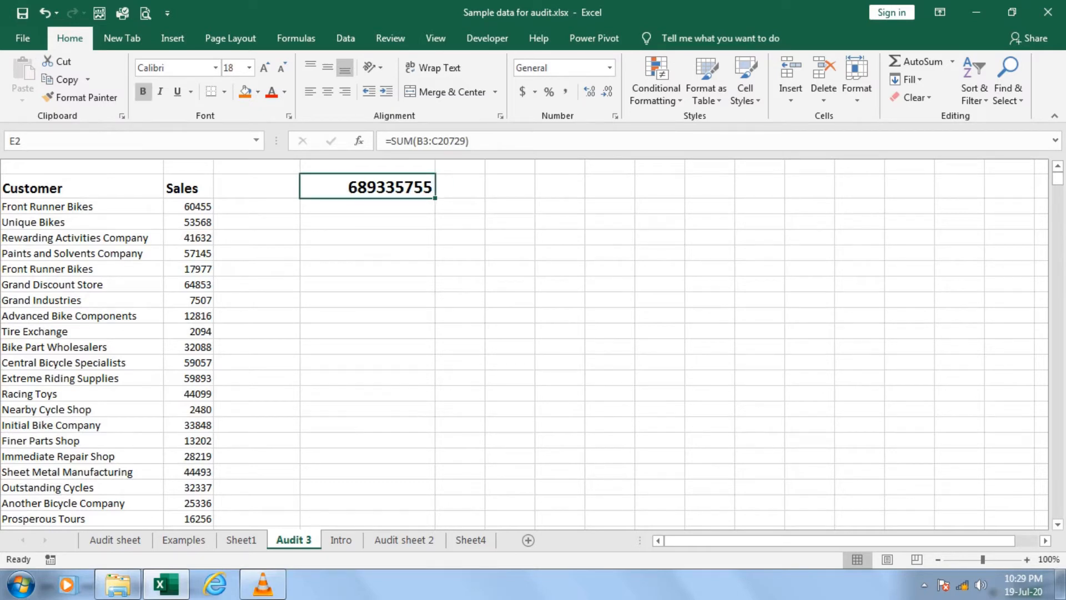
pyautogui.click(559, 186)
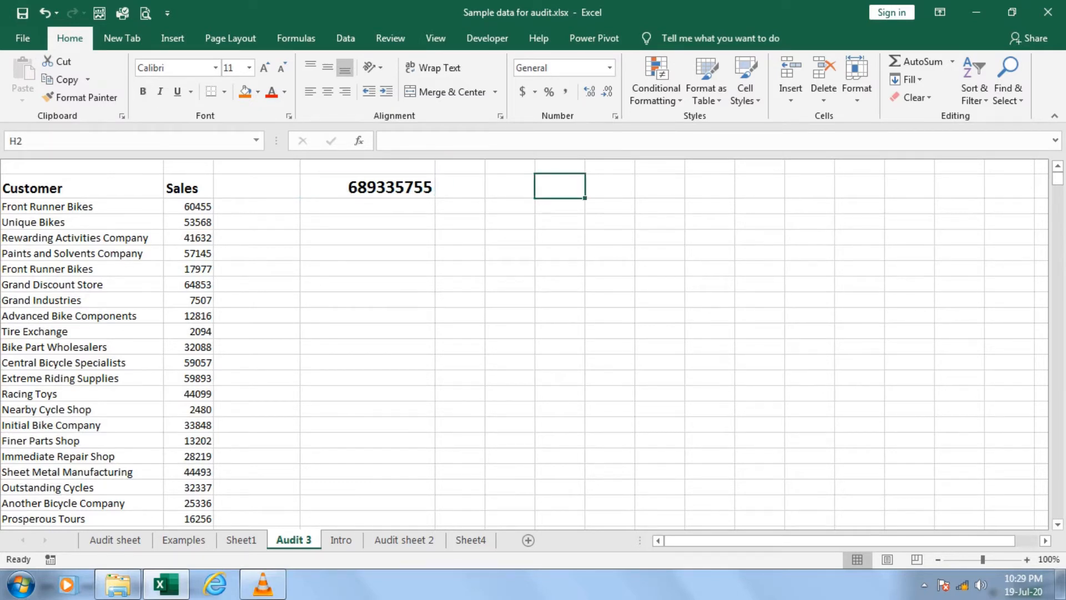
pyautogui.write('Mege')
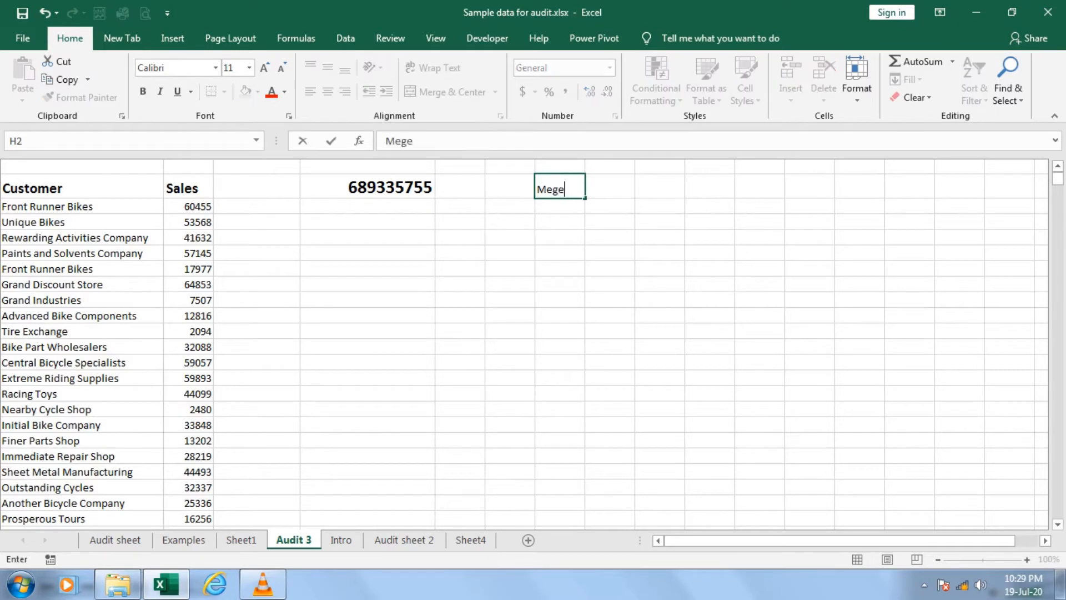
pyautogui.write(' cell')
pyautogui.press('Return')
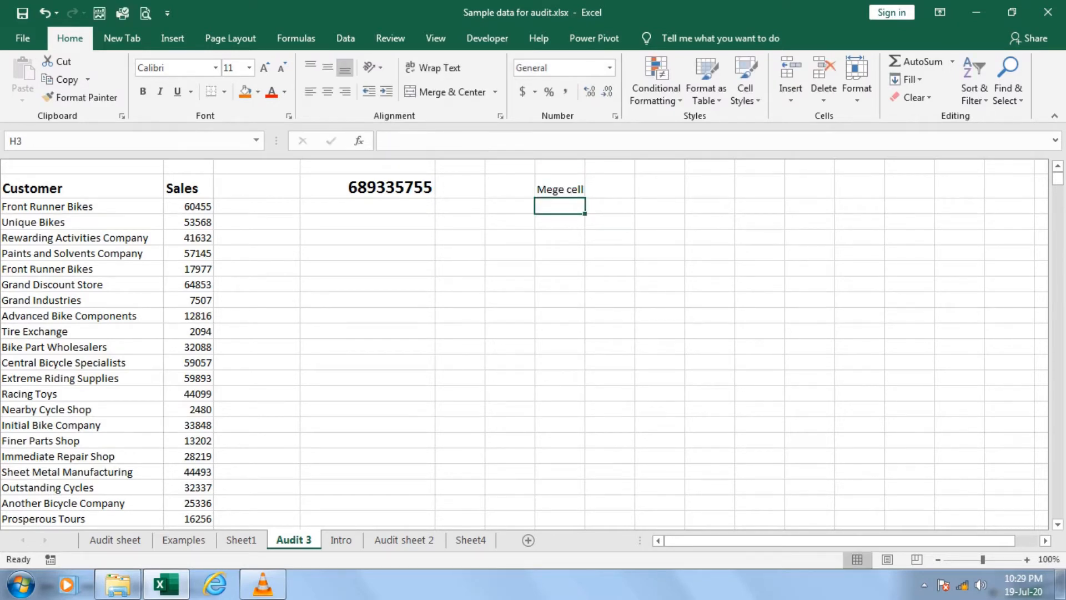
pyautogui.click(559, 187)
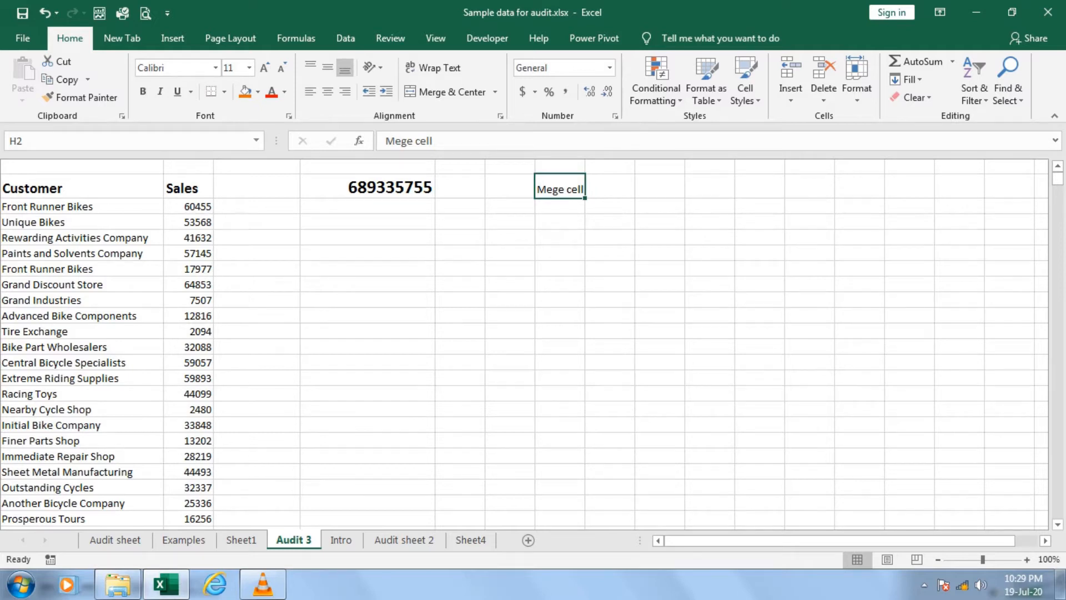
pyautogui.press('Delete')
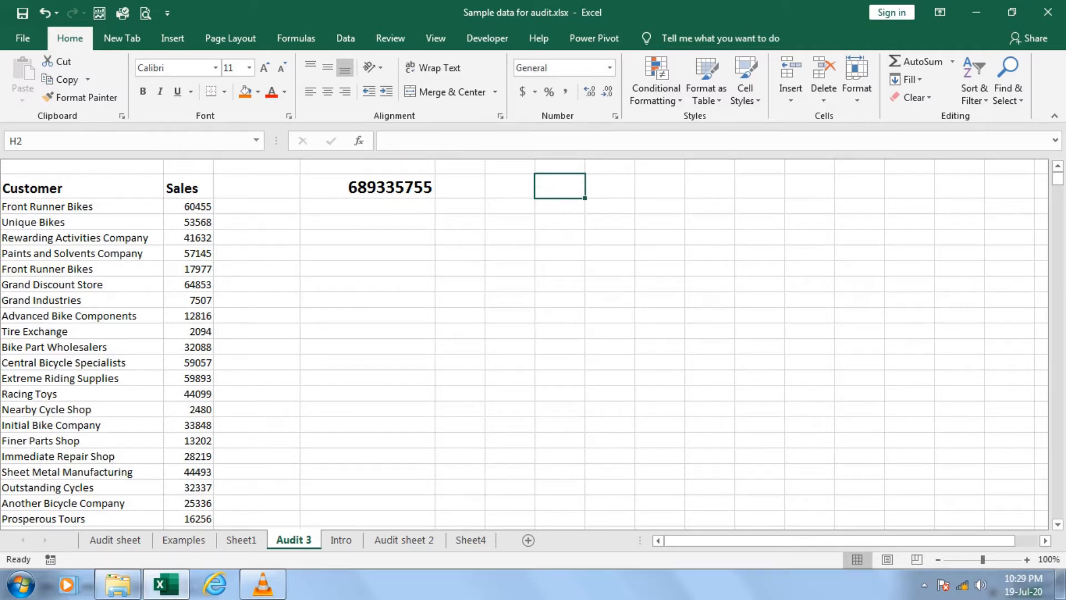
# Copy the Customer header and the first six customer names from A2:A8 to K2
pyautogui.moveTo(33, 188); pyautogui.dragTo(56, 284)
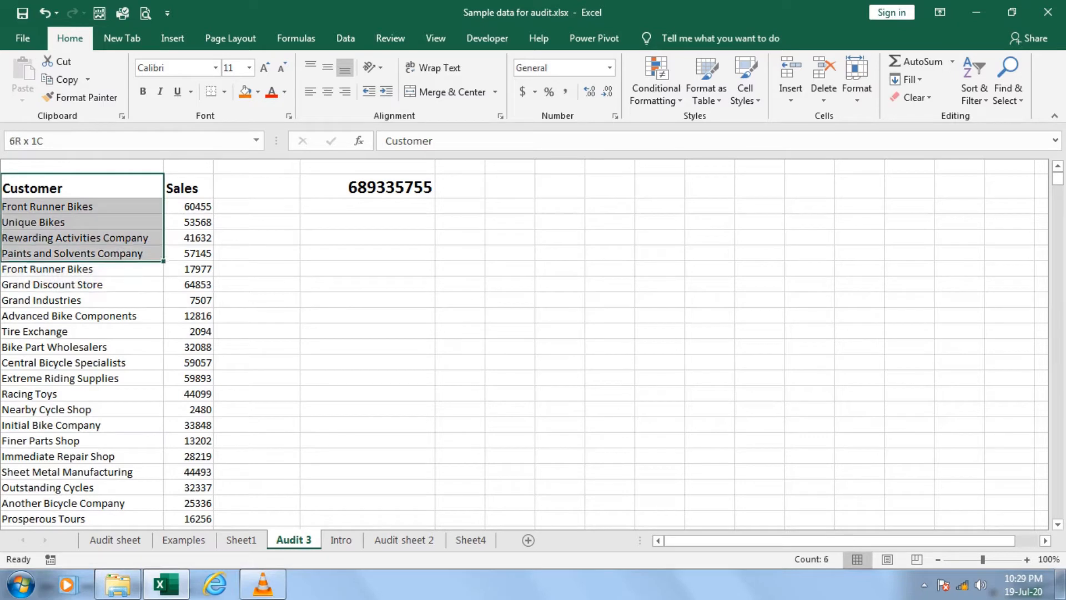
pyautogui.hotkey('ctrl', 'c')
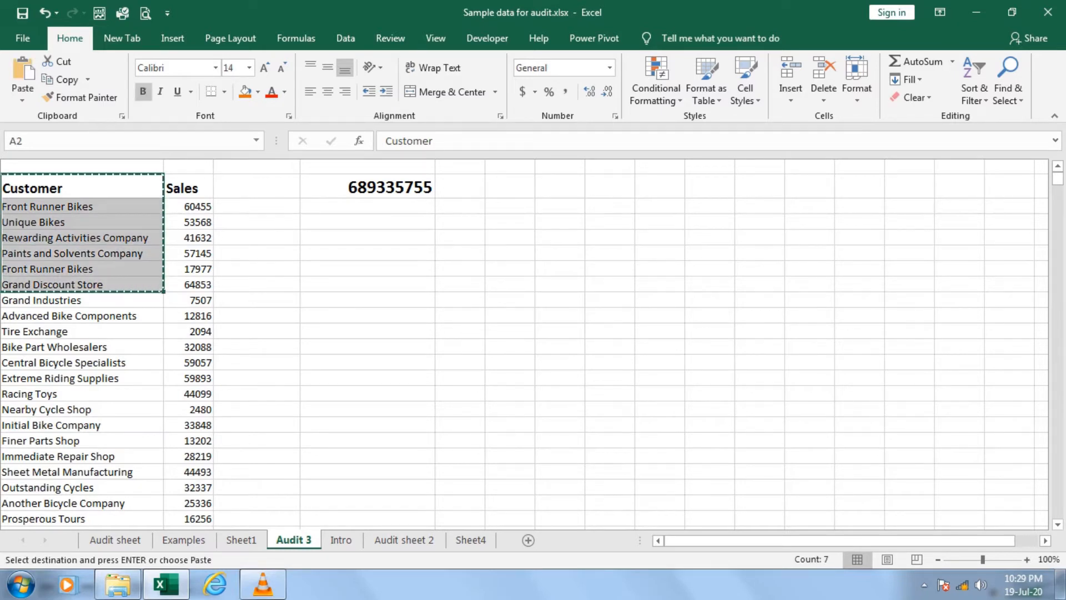
pyautogui.click(709, 188)
pyautogui.hotkey('ctrl', 'v')
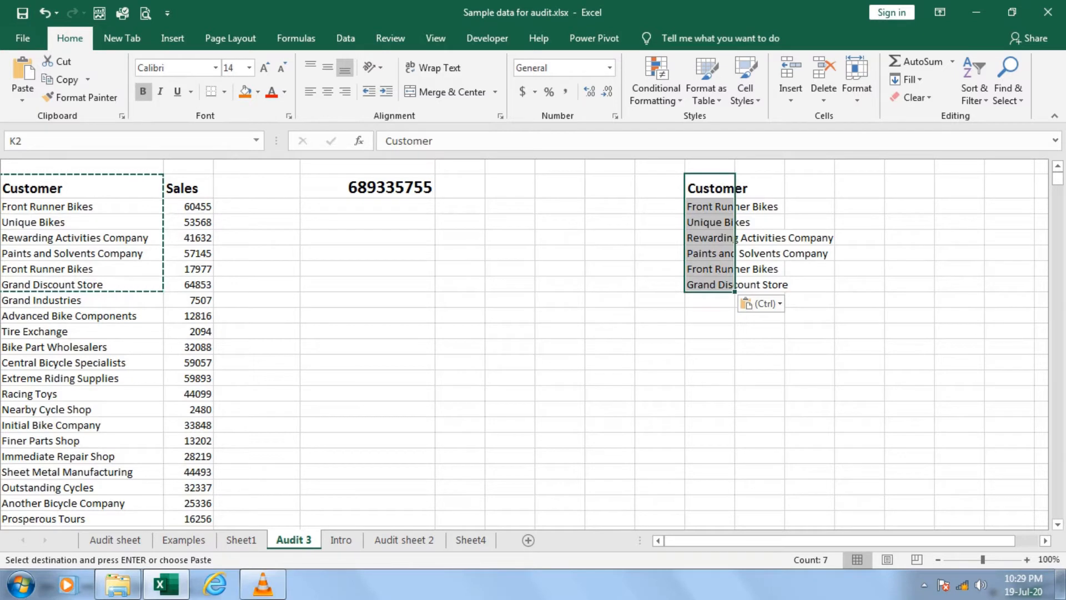
# Autofit the width of column K to the name Rewarding Activities Company in K5
pyautogui.click(710, 269)
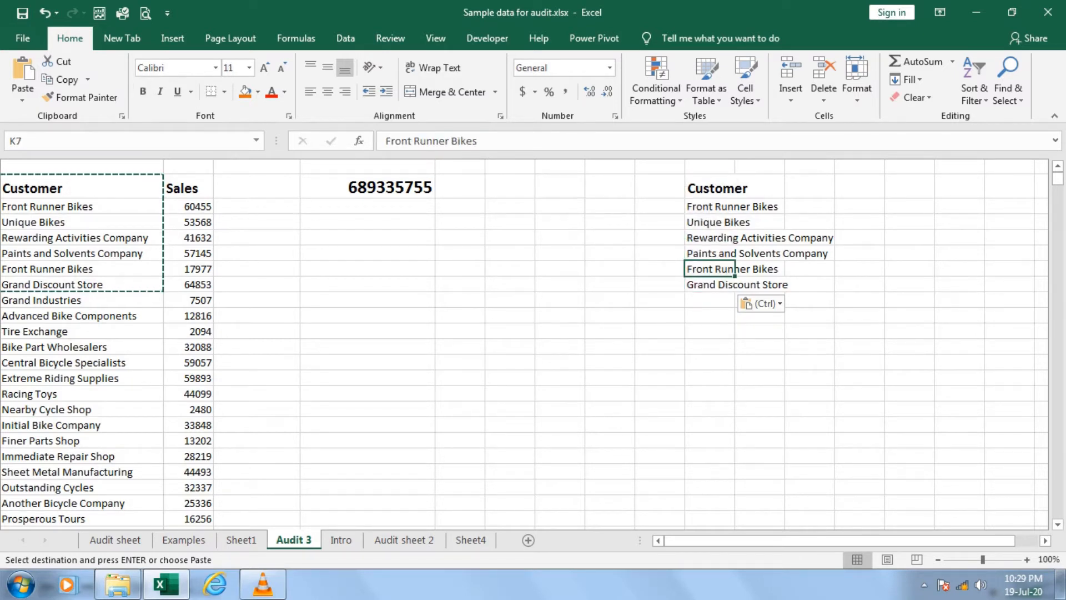
pyautogui.click(710, 238)
pyautogui.hotkey('alt', 'h')
pyautogui.press('o')
pyautogui.press('Escape')
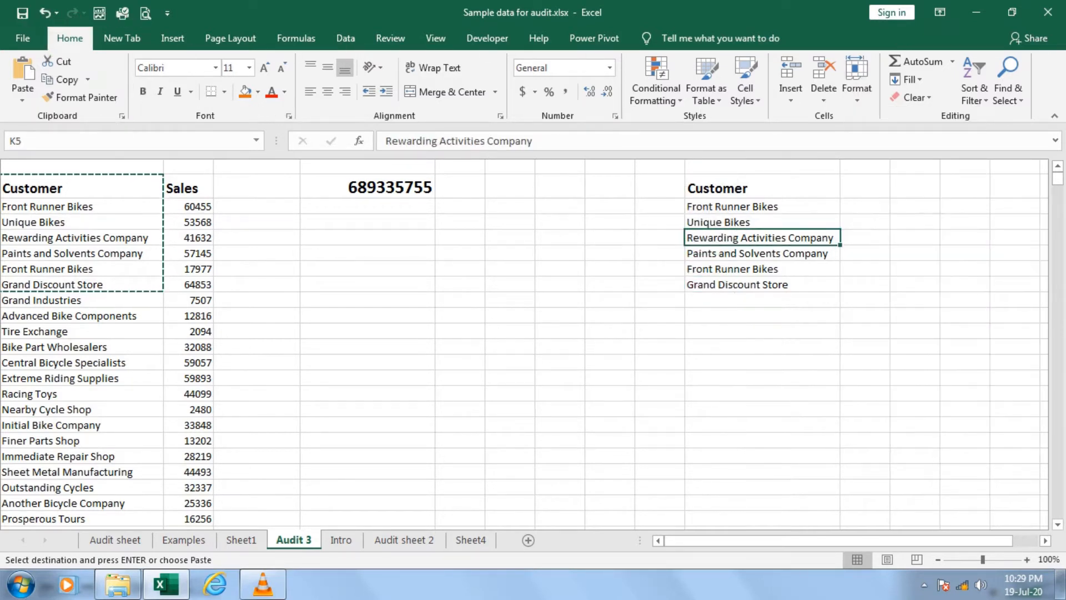
# Enter the header Sales in M2, leaving column L empty beside the copied customer names
pyautogui.press('Up')
pyautogui.press('Up')
pyautogui.press('Right')
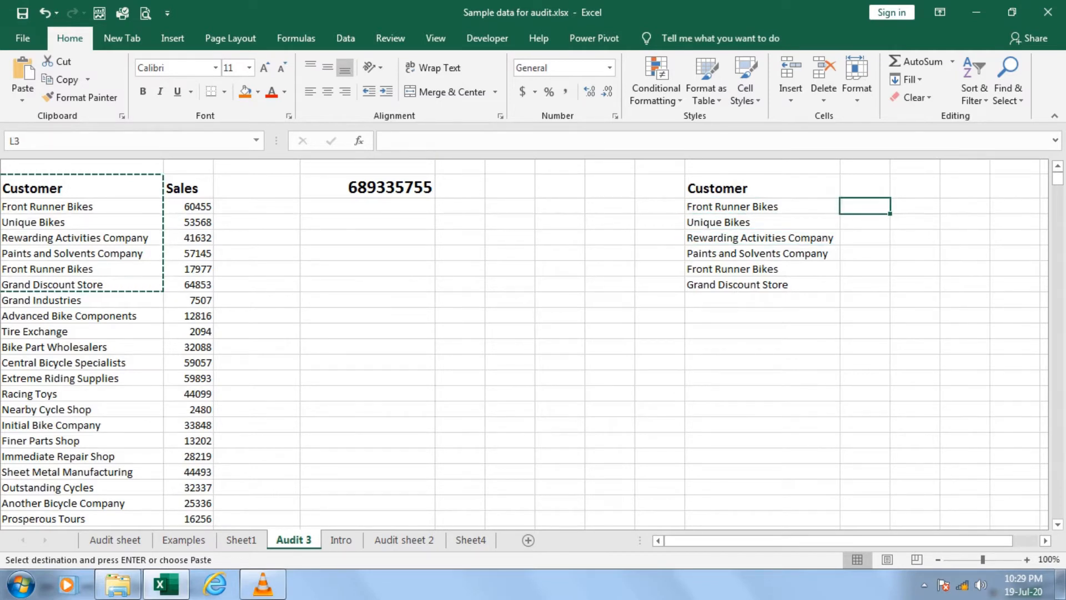
pyautogui.press('Up')
pyautogui.press('Right')
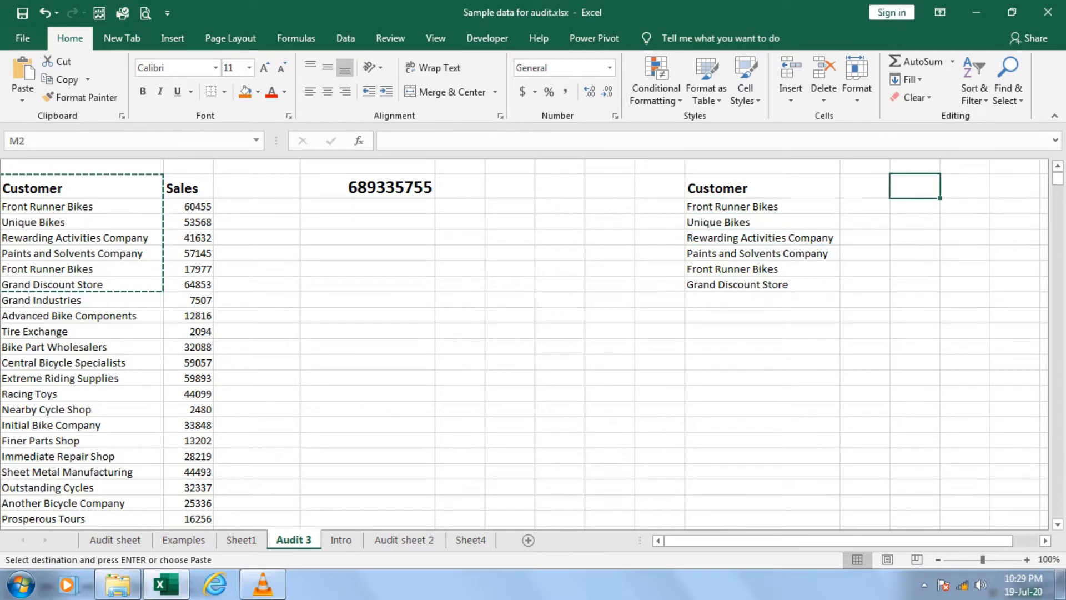
pyautogui.write('Sales')
pyautogui.press('Return')
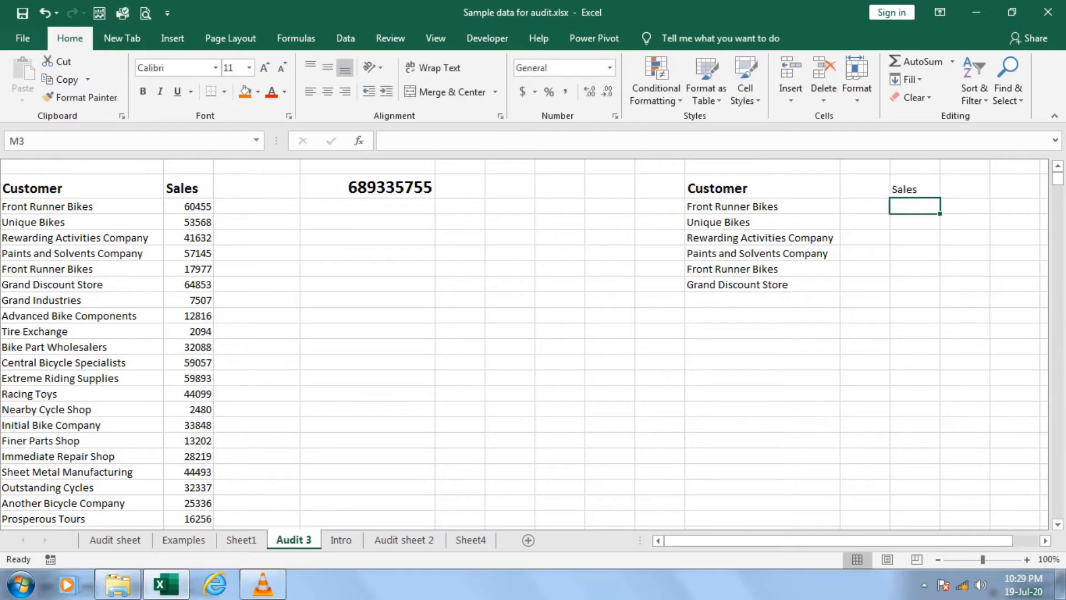
# Fill M3:M8 with the sample sales values 1 to 6 as a series
pyautogui.write('1')
pyautogui.press('Return')
pyautogui.write('2')
pyautogui.press('Return')
pyautogui.write('3')
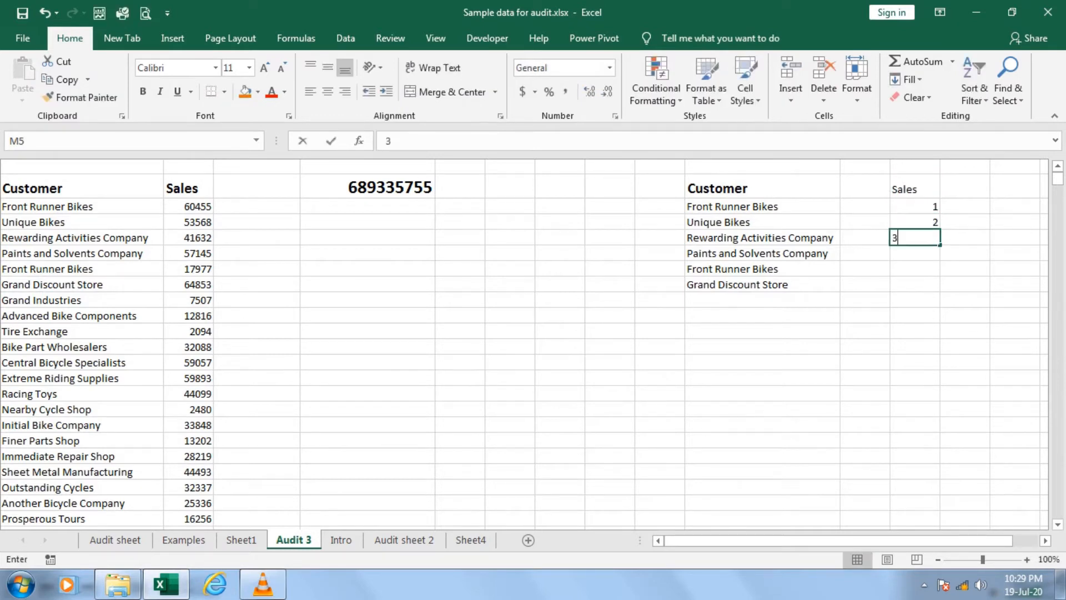
pyautogui.press('Return')
pyautogui.press('Return')
pyautogui.press('Up')
pyautogui.press('Up')
pyautogui.press('Up')
pyautogui.hotkey('shift', 'Down')
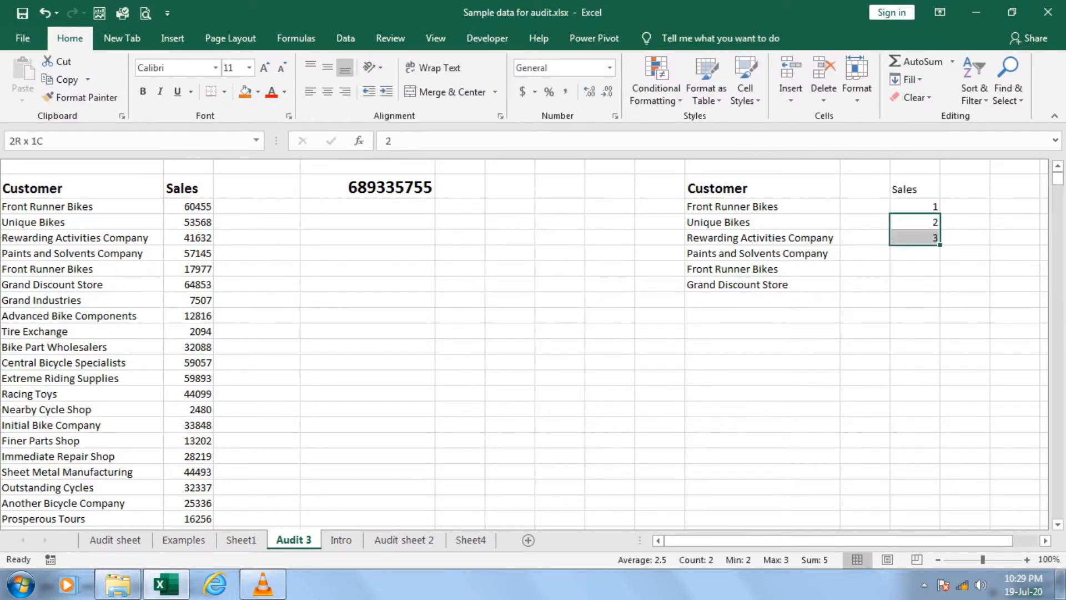
pyautogui.moveTo(940, 245); pyautogui.dragTo(943, 291)
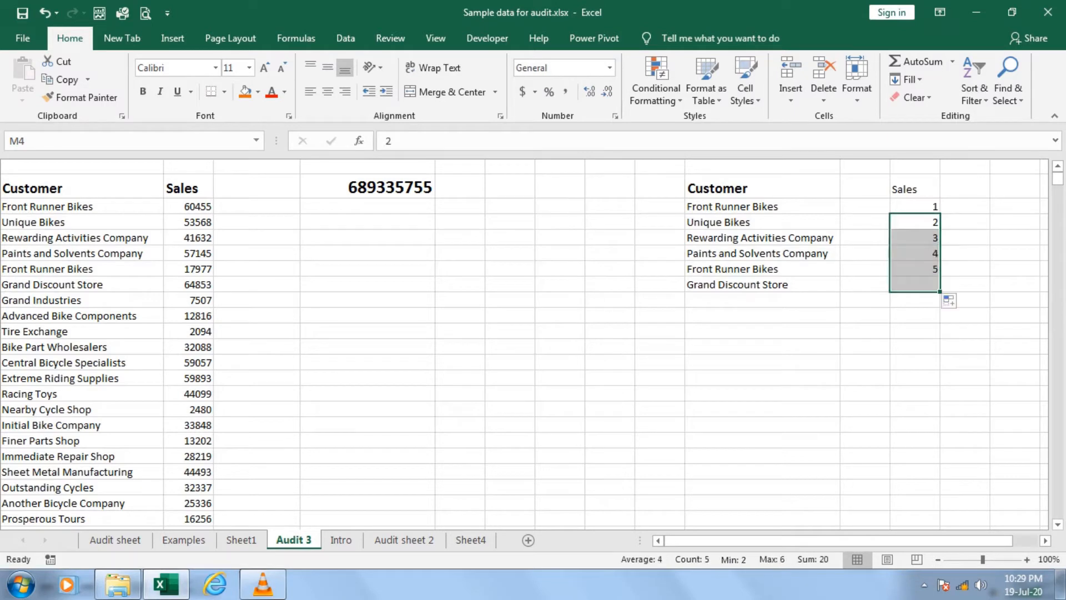
# Move the sales values 3 and 4 from M5:M6 into L5:L6
pyautogui.click(915, 361)
pyautogui.moveTo(866, 253)
pyautogui.mouseDown()
pyautogui.moveTo(915, 253)
pyautogui.moveTo(871, 258)
pyautogui.moveTo(915, 238)
pyautogui.mouseUp()
pyautogui.click(865, 332)
# Merge and center L5:M5 and L6:M6 as two separate merged cells
pyautogui.click(865, 238)
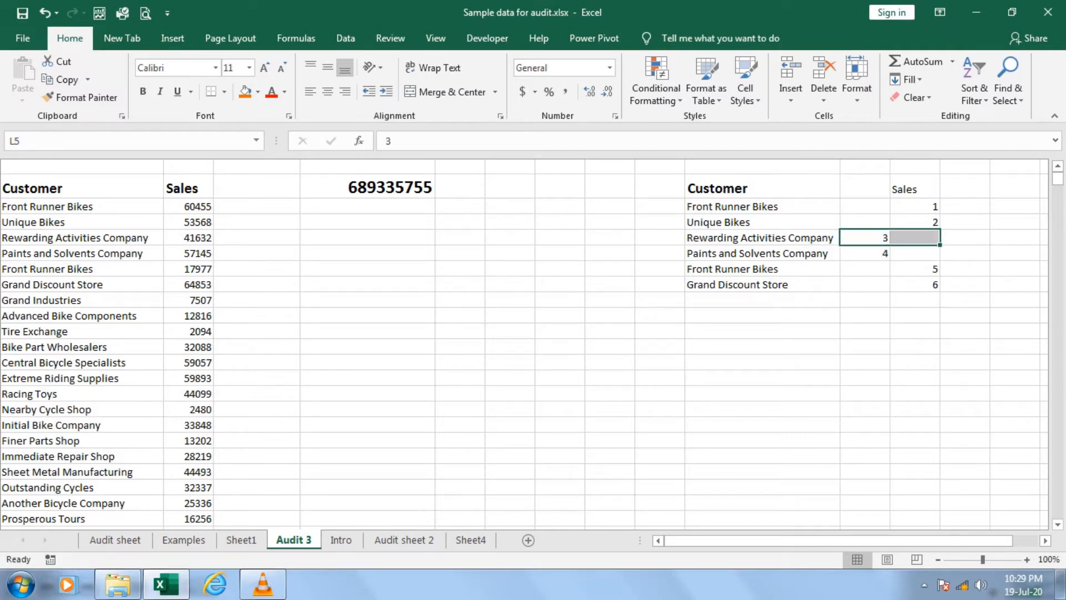
pyautogui.hotkey('alt', 'h')
pyautogui.press('m')
pyautogui.press('c')
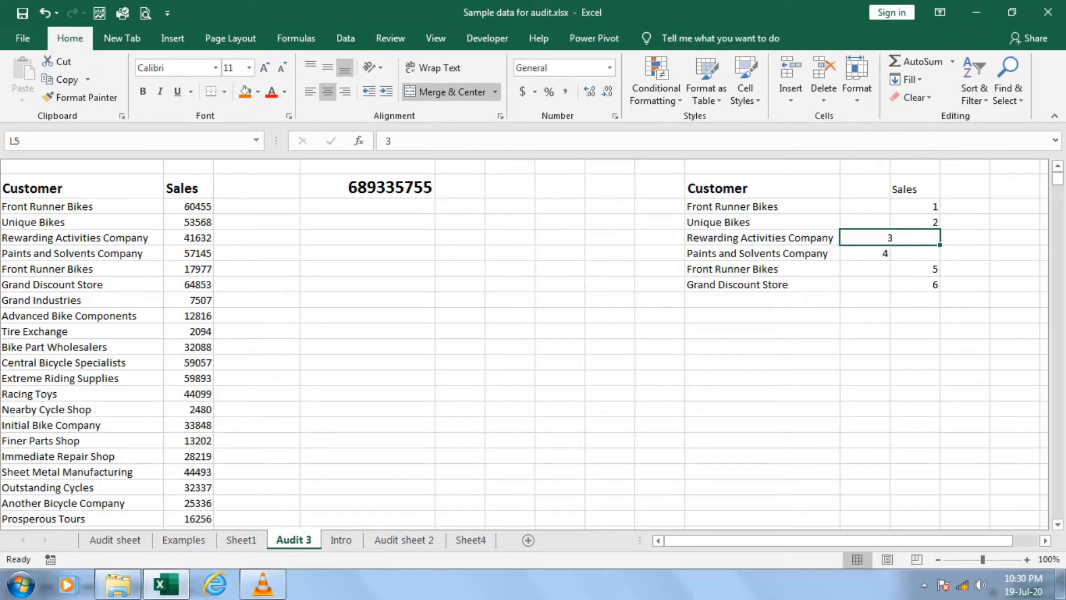
pyautogui.press('Down')
pyautogui.hotkey('shift', 'Right')
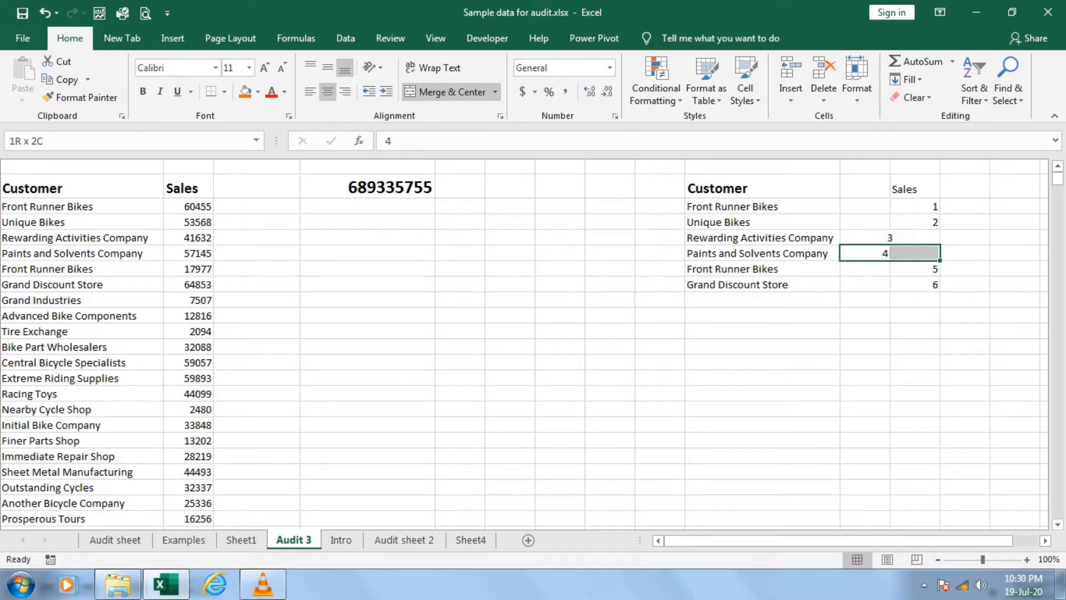
pyautogui.hotkey('alt', 'h')
pyautogui.press('m')
pyautogui.press('c')
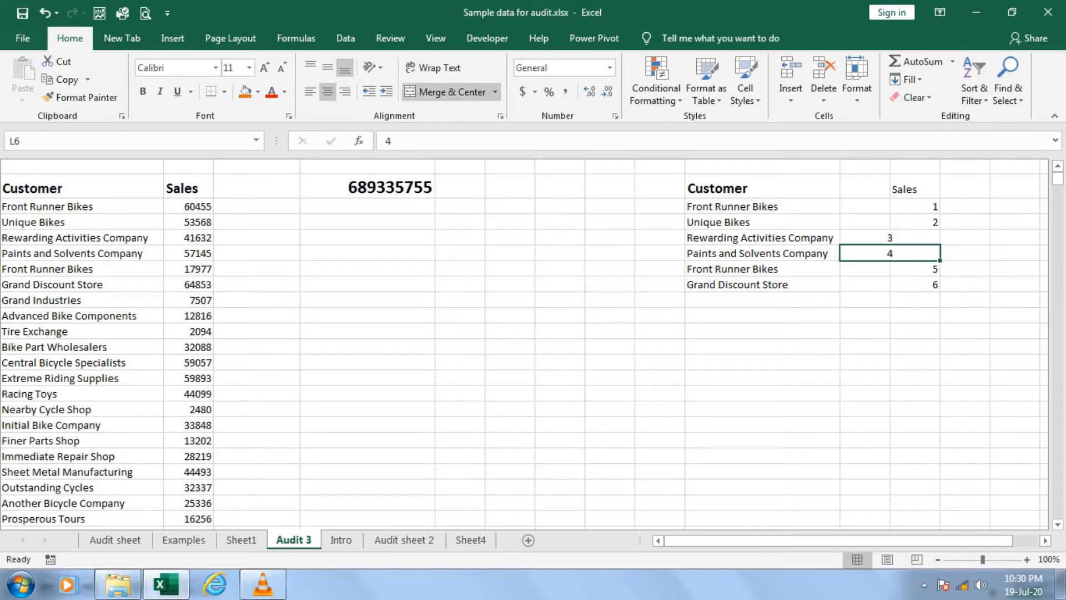
# Right-align the sample sales values in rows 3 to 8, including the merged cells
pyautogui.moveTo(915, 206); pyautogui.dragTo(915, 284)
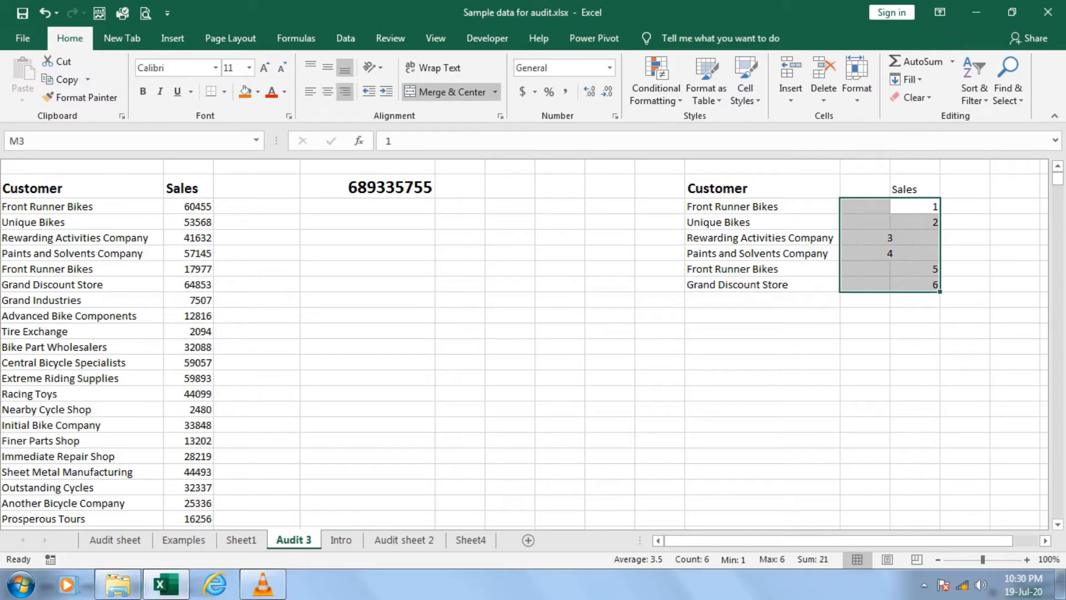
pyautogui.click(344, 92)
pyautogui.click(915, 316)
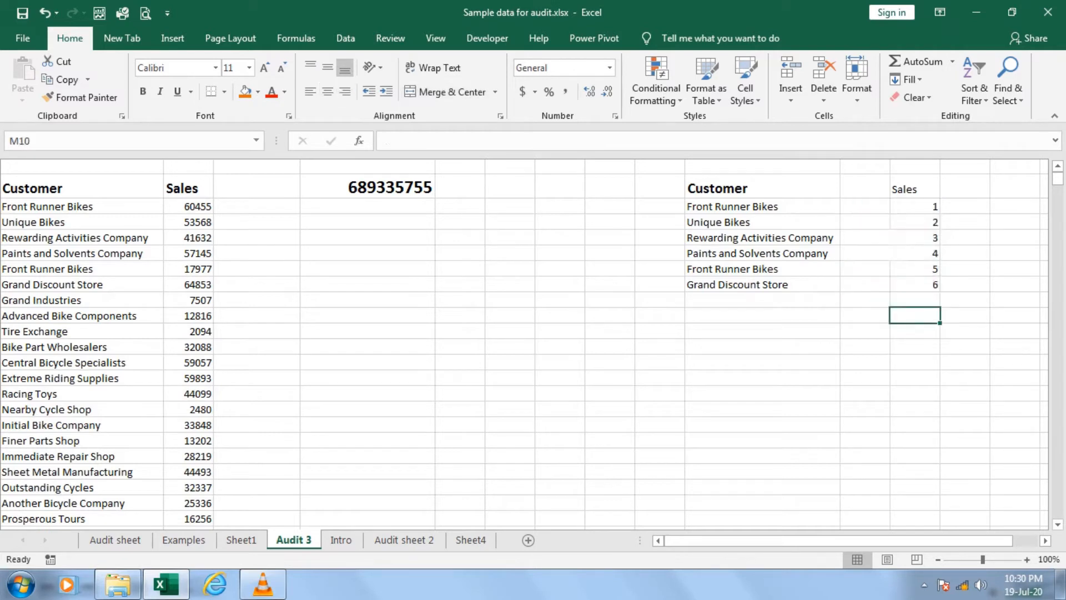
# Hide column L between the copied customer names and the sample sales values
pyautogui.moveTo(914, 207); pyautogui.dragTo(915, 284)
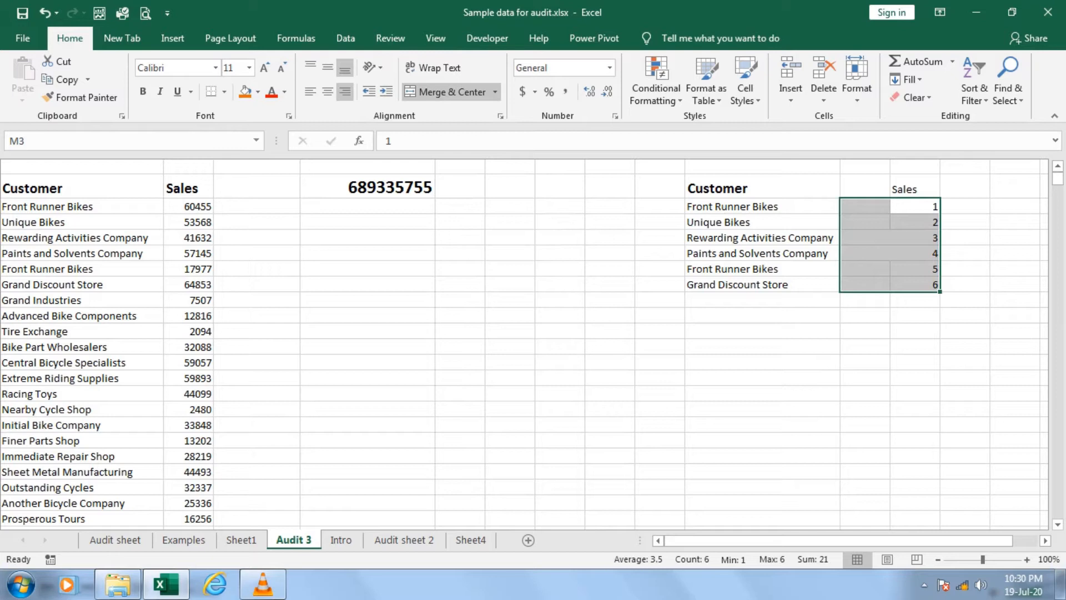
pyautogui.rightClick(865, 183)
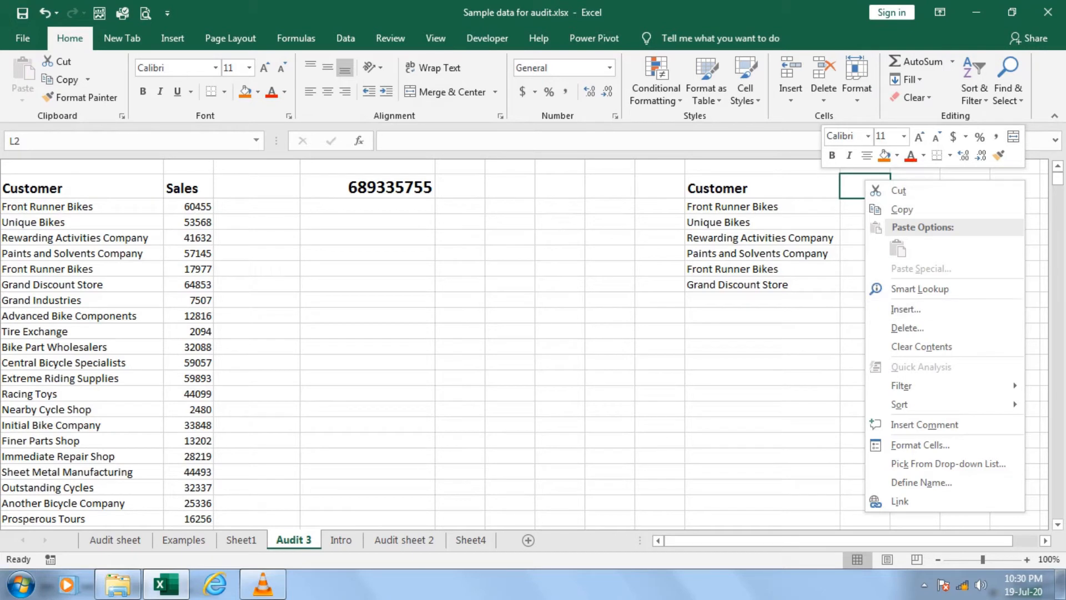
pyautogui.click(856, 84)
pyautogui.moveTo(898, 249)
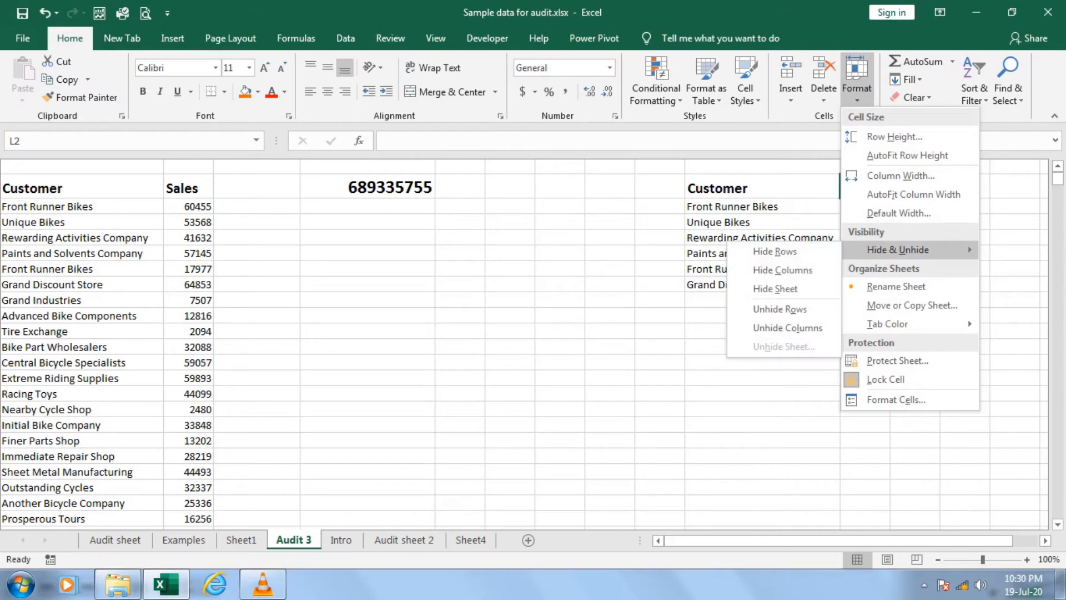
pyautogui.click(782, 270)
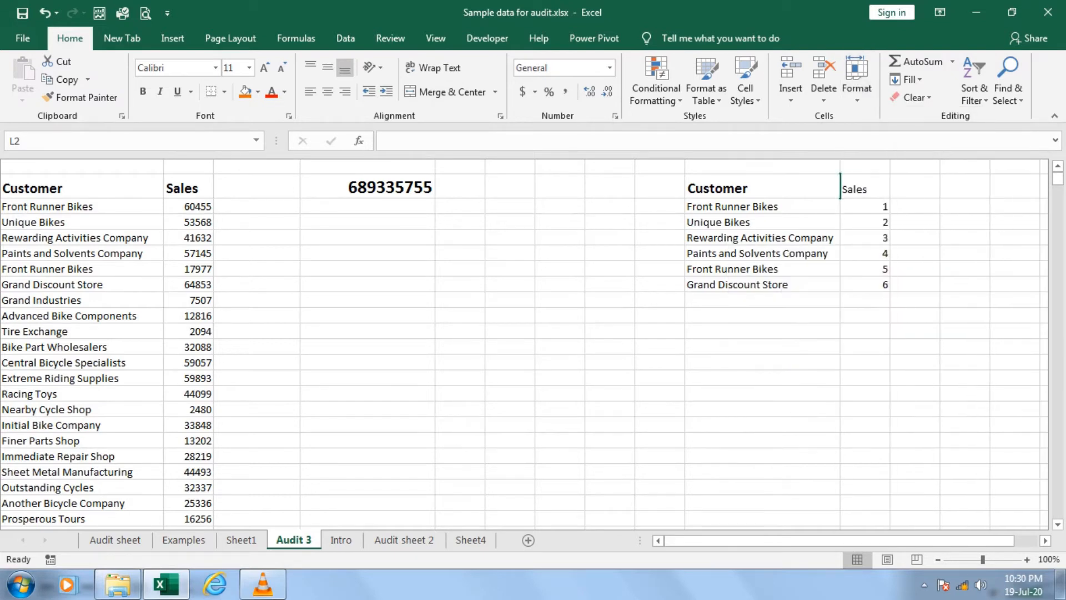
# Total the sample sales in N2 with the formula =SUM(L3:M8)
pyautogui.click(915, 187)
pyautogui.write('=SUM(')
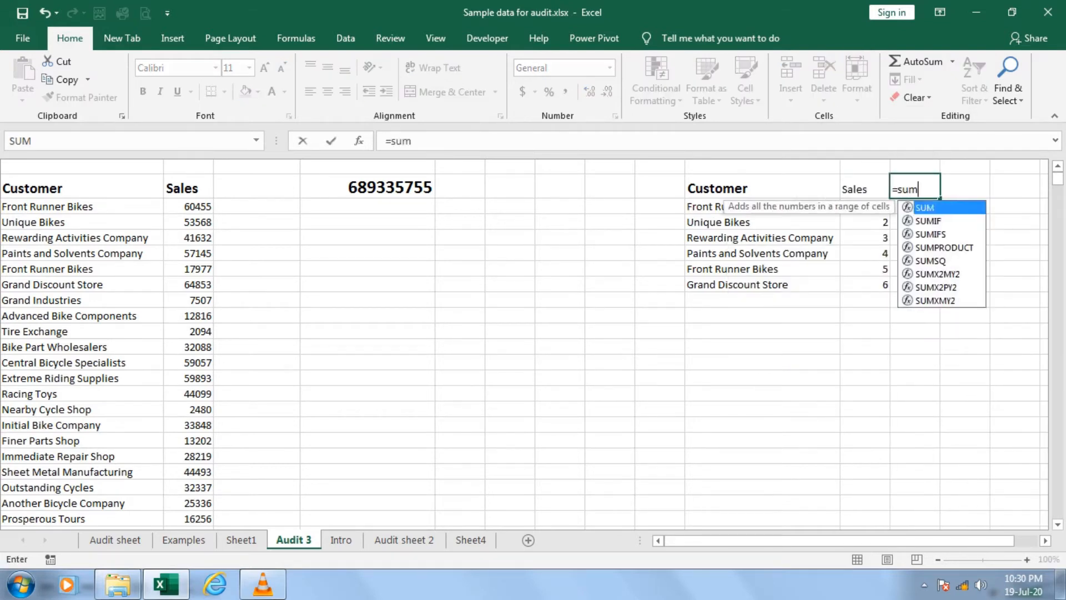
pyautogui.moveTo(889, 206); pyautogui.dragTo(849, 287)
pyautogui.hotkey('ctrl', 'Return')
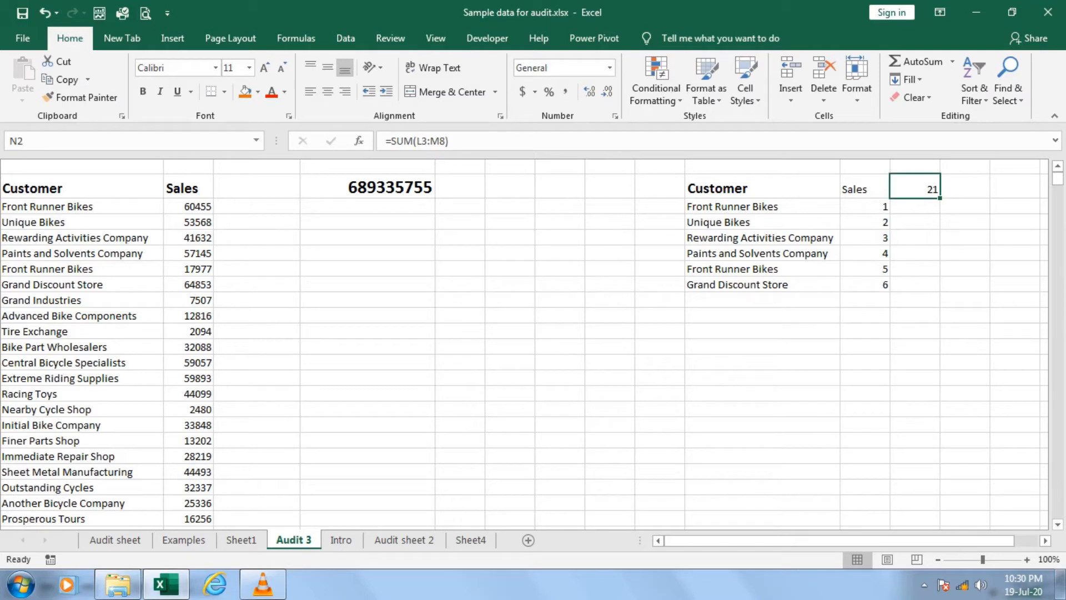
# Try to unhide the hidden column L with only cell M8 selected
pyautogui.click(864, 285)
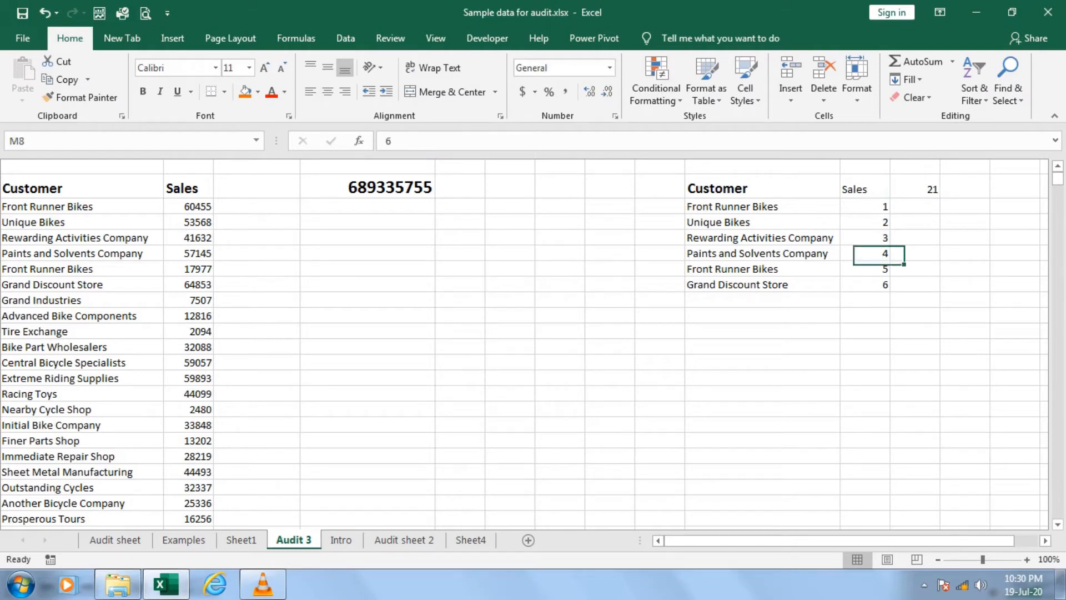
pyautogui.click(856, 83)
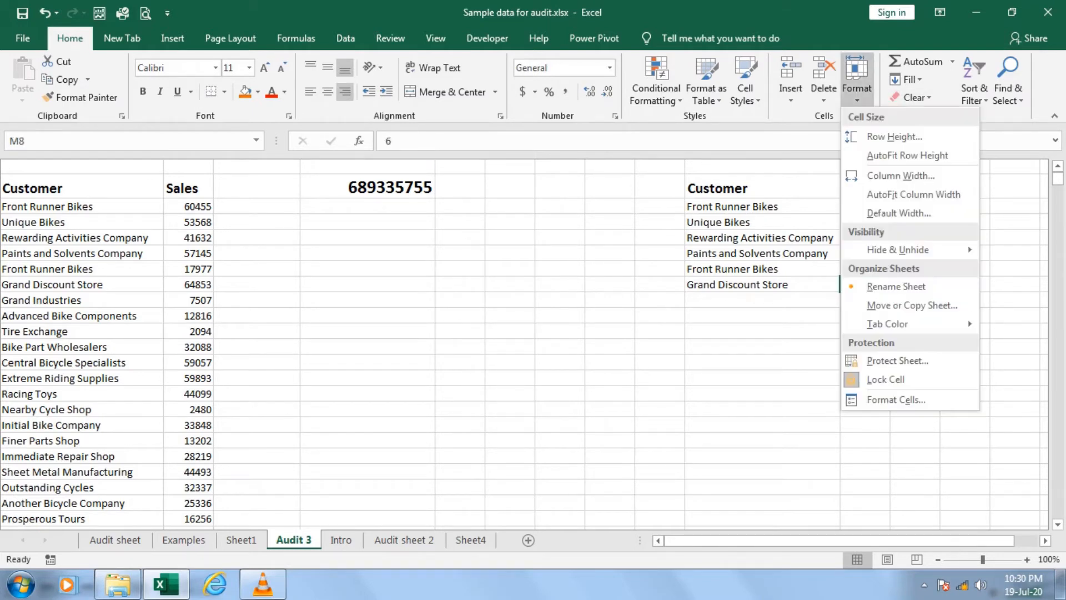
pyautogui.moveTo(897, 249)
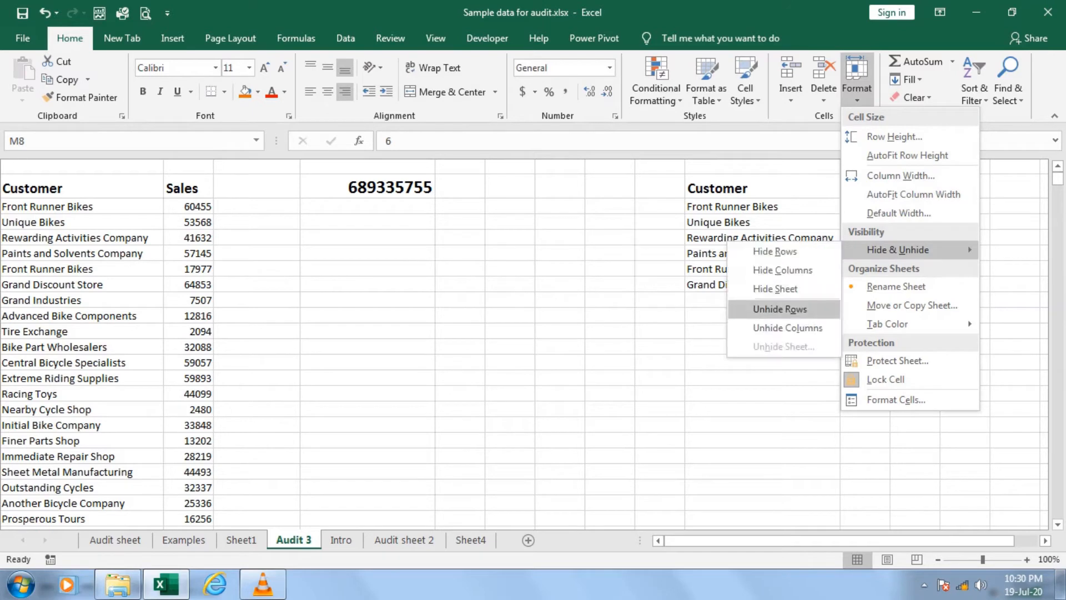
pyautogui.click(760, 328)
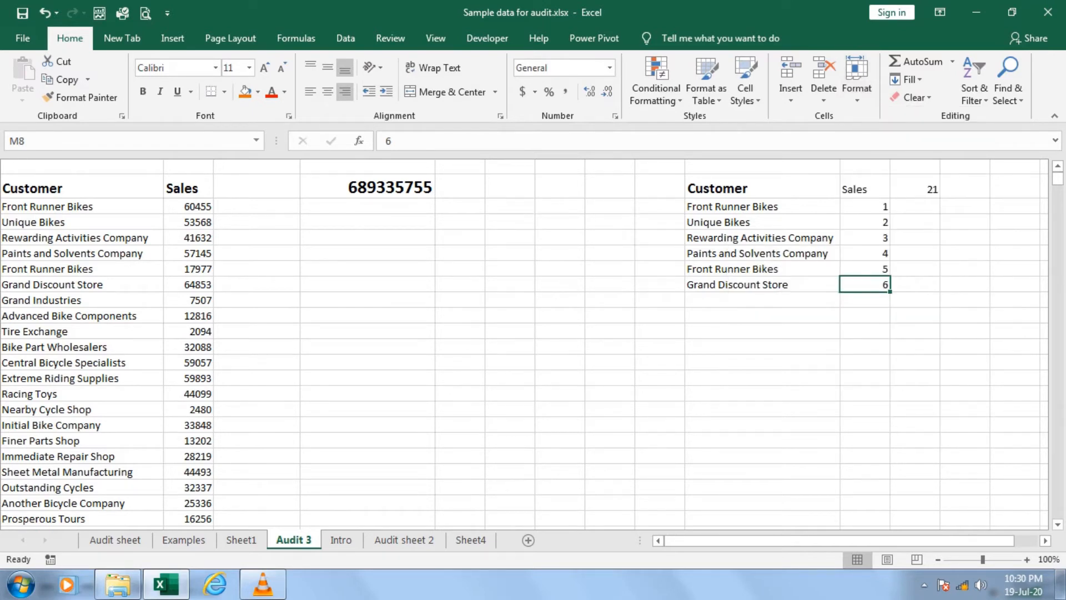
# Show the row and column headings and unhide column L by widening it between K and M
pyautogui.click(436, 38)
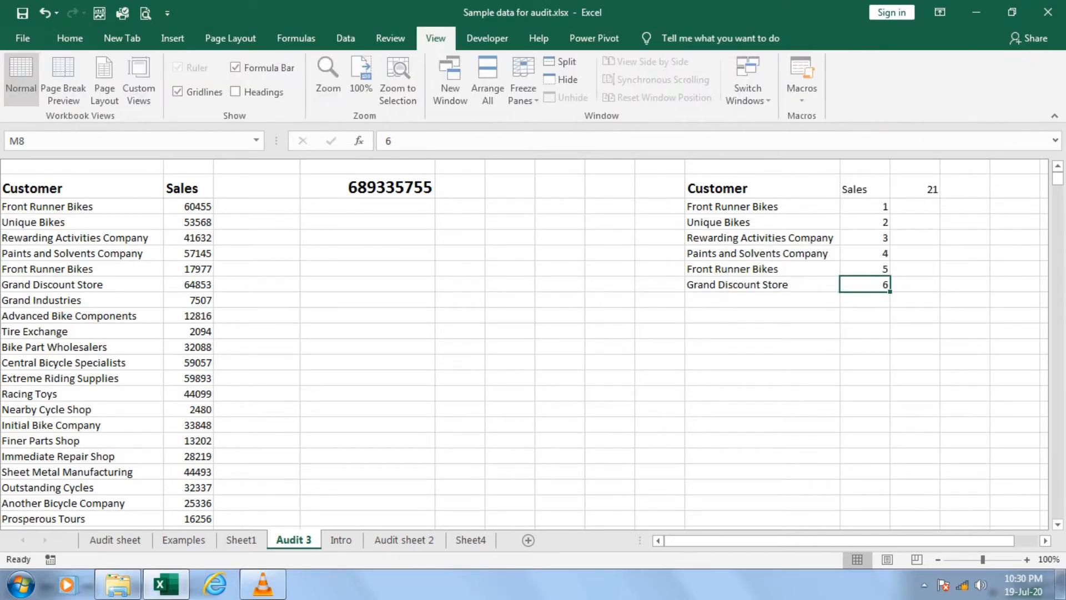
pyautogui.click(238, 91)
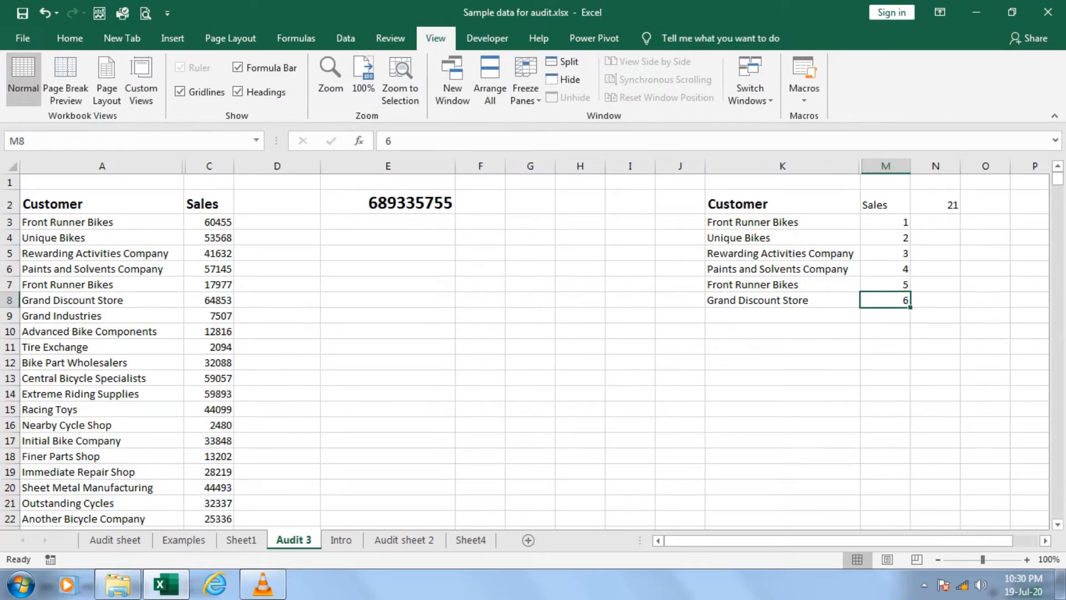
pyautogui.moveTo(861, 166); pyautogui.dragTo(908, 166)
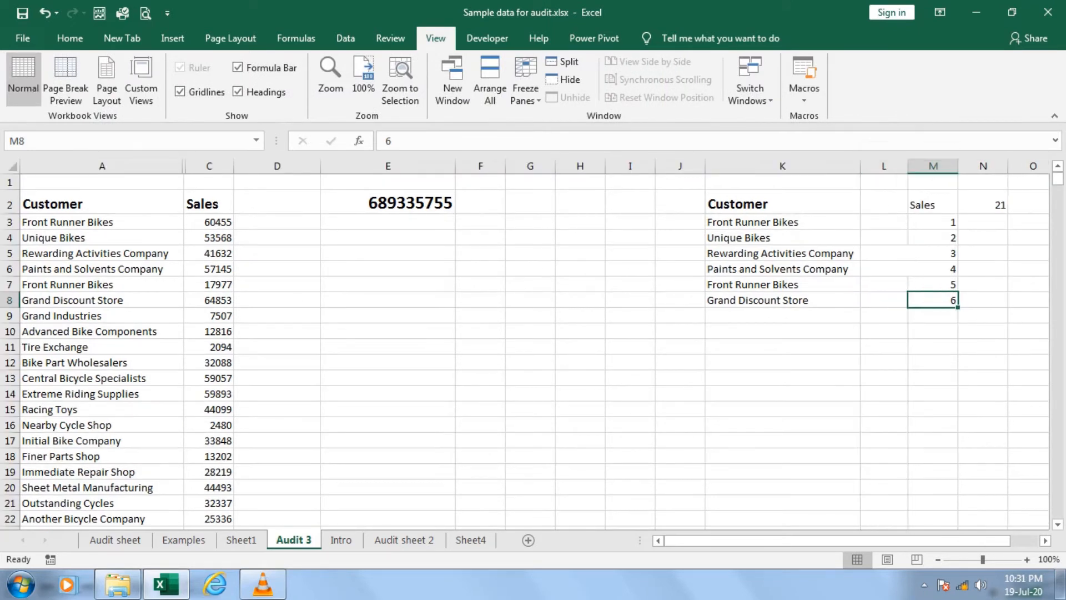
# Left-align the merged sample sales cells L5:M6 for Rewarding Activities Company and Paints and Solvents Company
pyautogui.moveTo(932, 253); pyautogui.dragTo(932, 269)
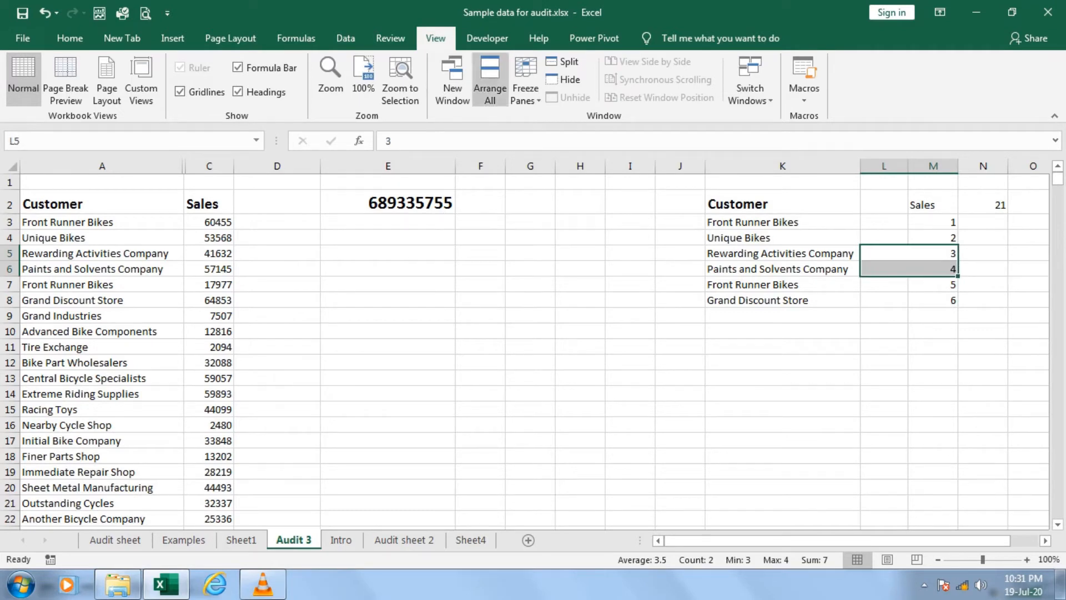
pyautogui.click(69, 37)
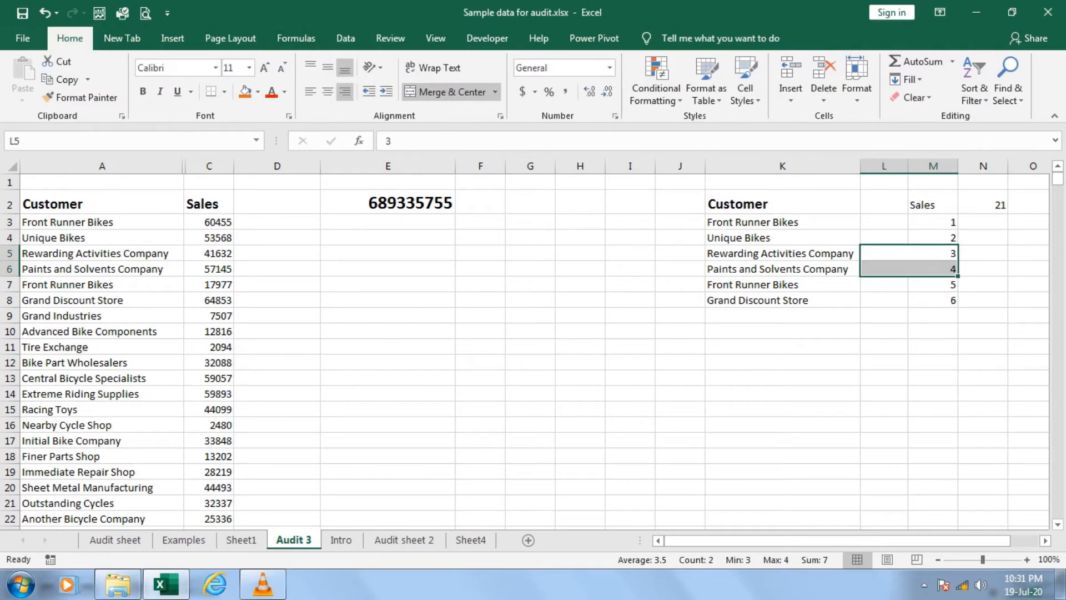
pyautogui.click(310, 91)
pyautogui.click(782, 347)
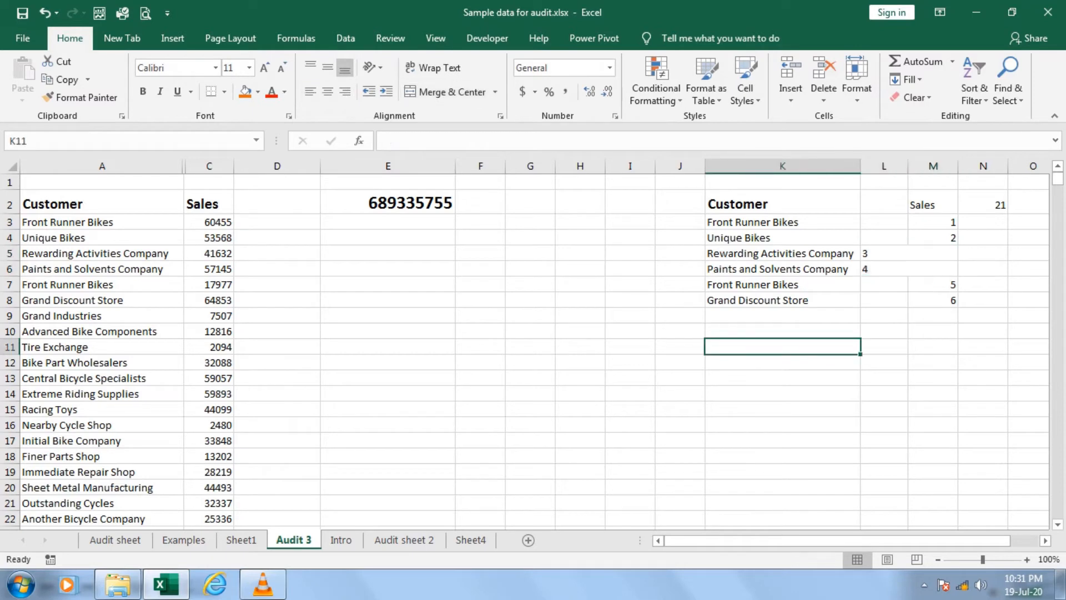
# Add only the unmerged sample sales in M11 with the formula =M8+M7+M4+M3
pyautogui.moveTo(932, 300); pyautogui.dragTo(932, 284)
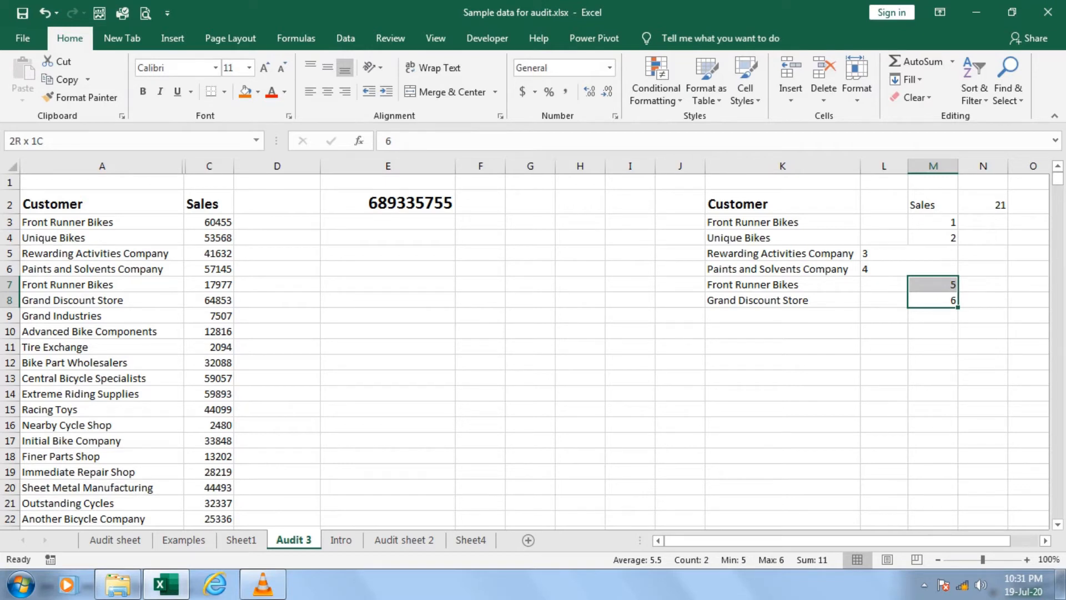
pyautogui.click(933, 347)
pyautogui.write('=')
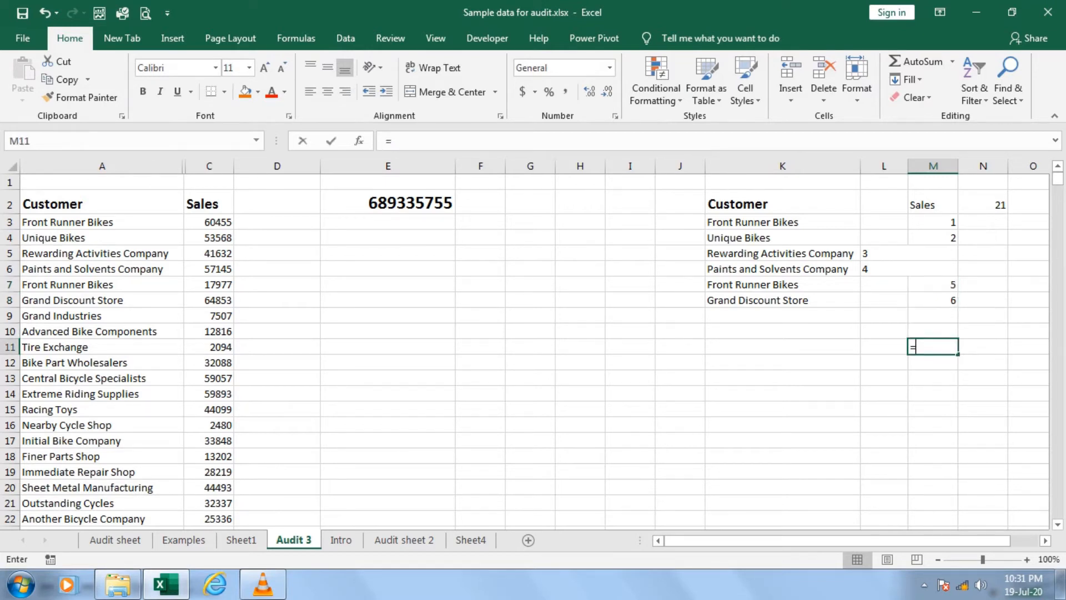
pyautogui.click(933, 300)
pyautogui.write('+')
pyautogui.click(933, 284)
pyautogui.write('+')
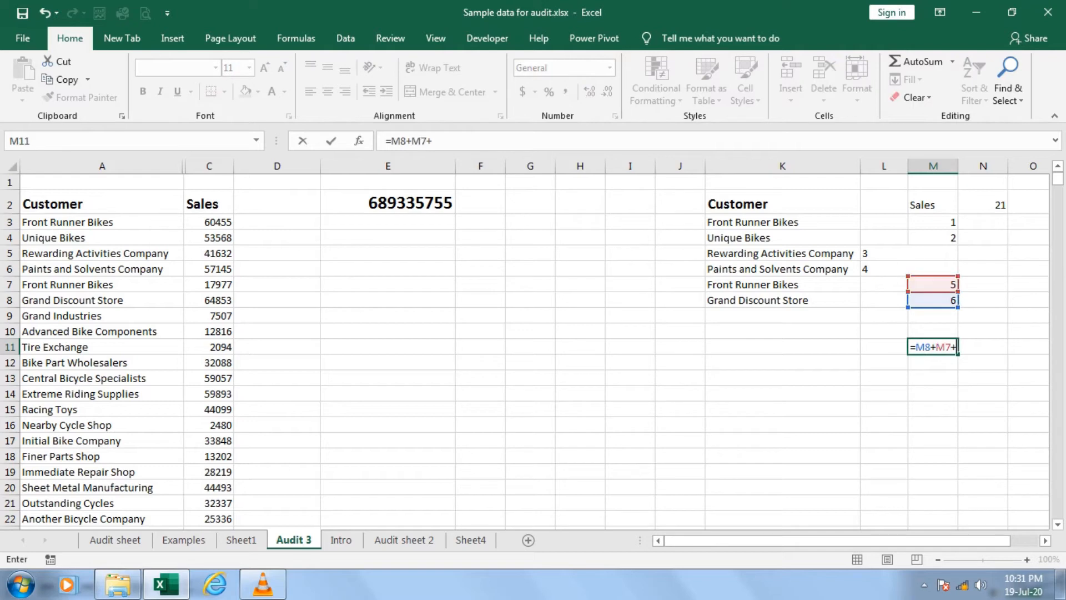
pyautogui.click(933, 238)
pyautogui.write('+')
pyautogui.click(932, 222)
pyautogui.press('Return')
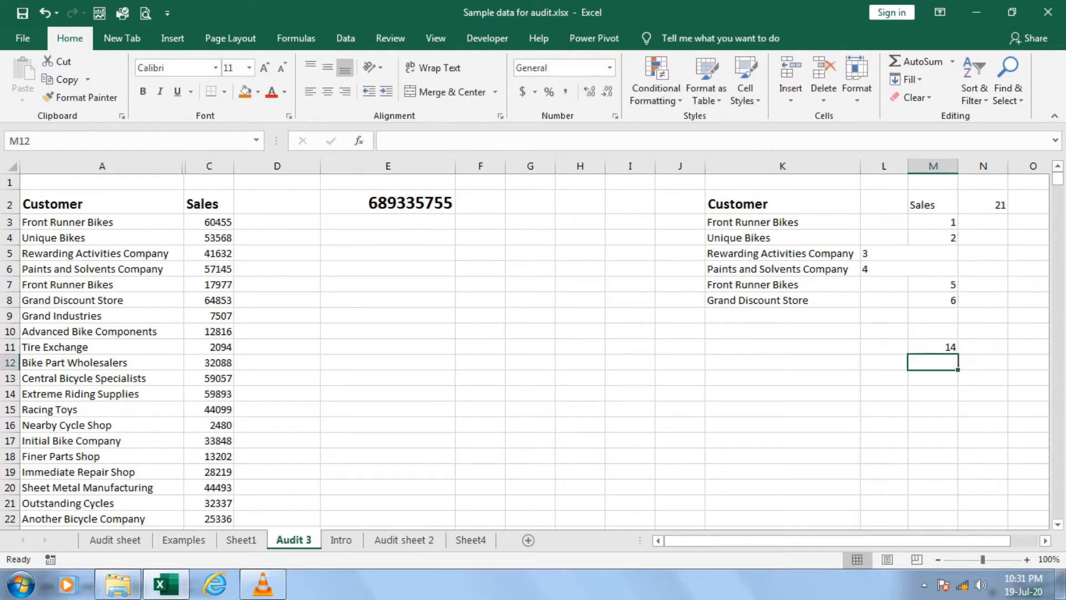
pyautogui.click(933, 347)
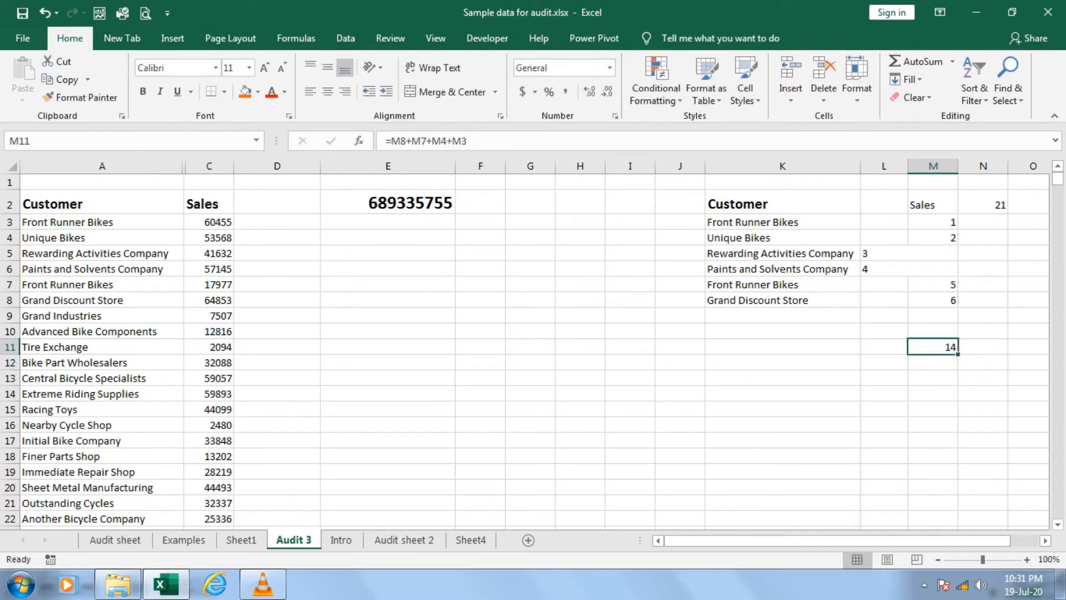
# Examine the N2 total, the merged cells in L5:M6 and the selection produced by the sample sales range M3:M8
pyautogui.click(983, 204)
pyautogui.moveTo(911, 254); pyautogui.dragTo(910, 268)
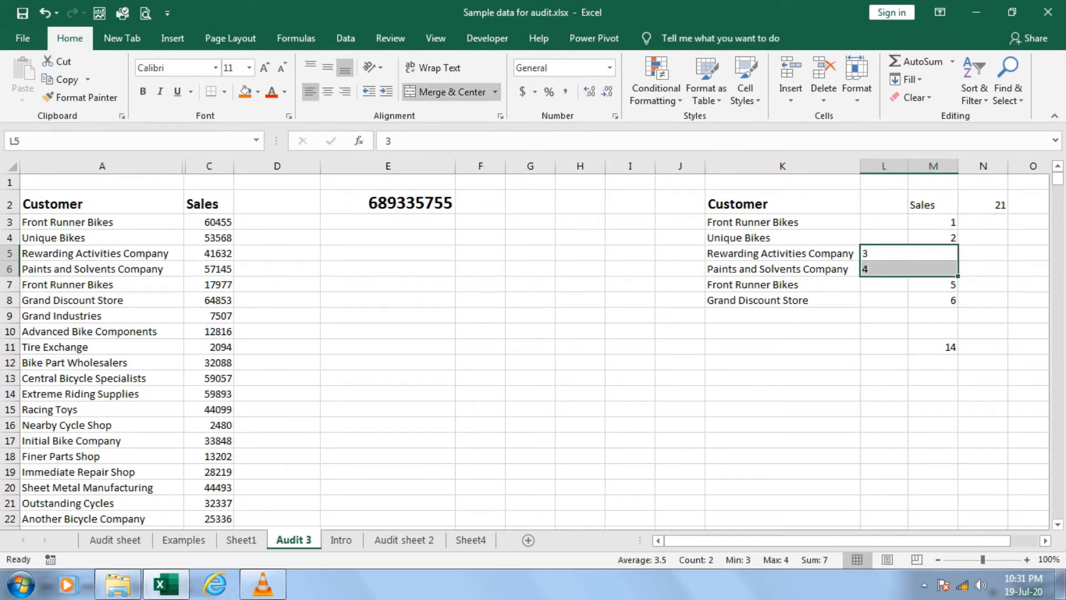
pyautogui.click(888, 254)
pyautogui.click(888, 284)
pyautogui.click(888, 253)
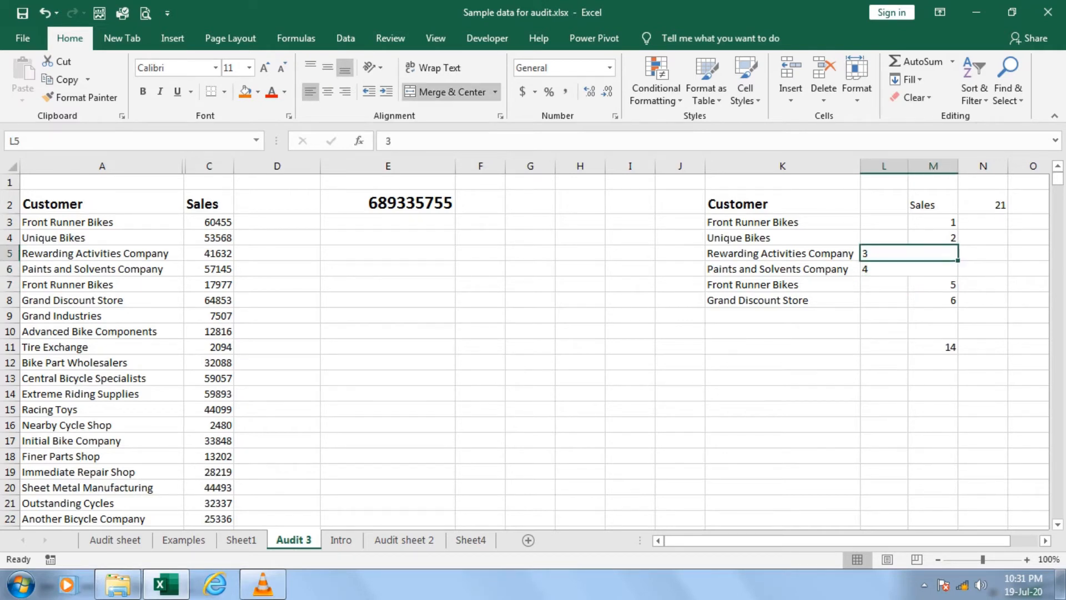
pyautogui.click(889, 269)
pyautogui.moveTo(908, 253); pyautogui.dragTo(909, 269)
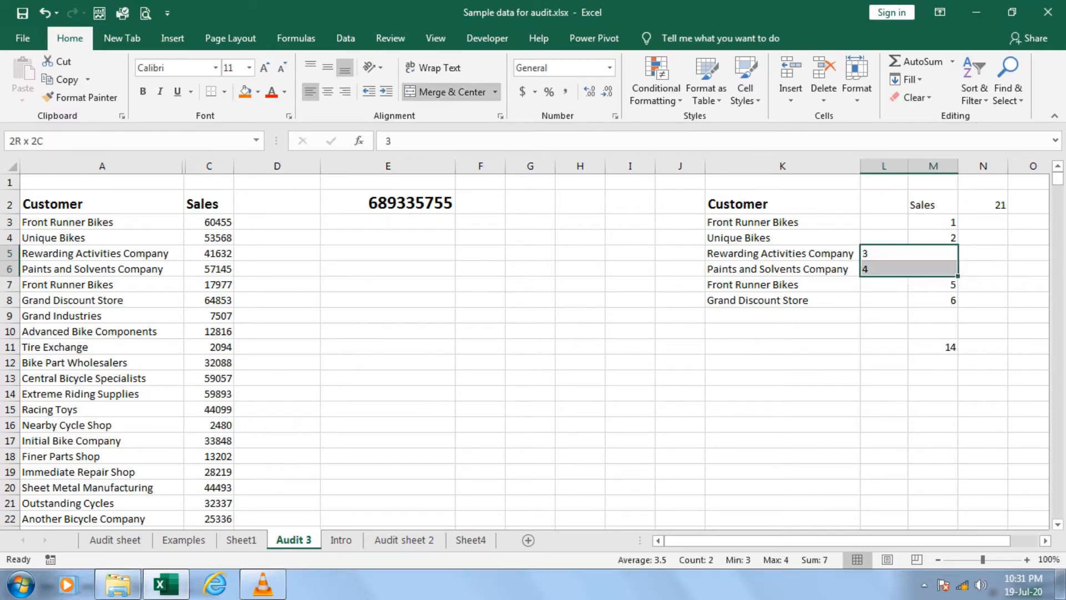
pyautogui.click(909, 254)
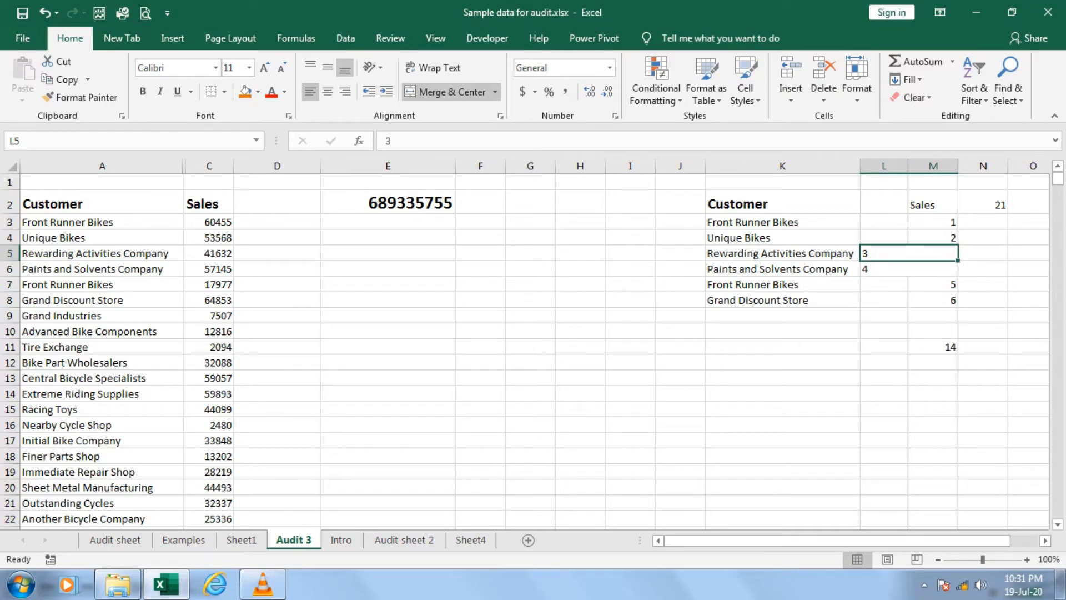
pyautogui.moveTo(933, 222); pyautogui.dragTo(933, 300)
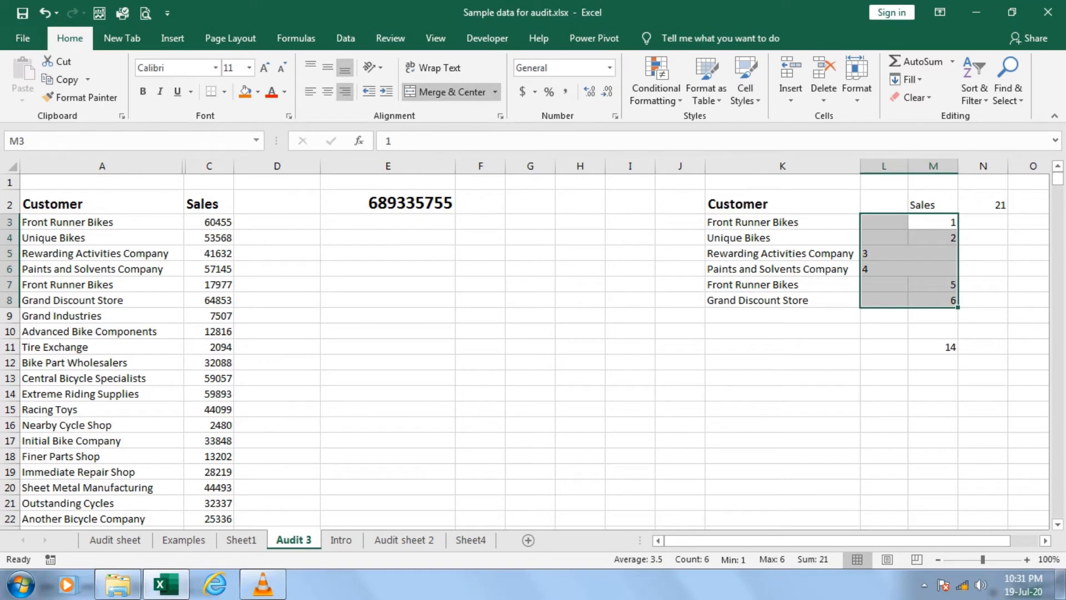
pyautogui.click(916, 253)
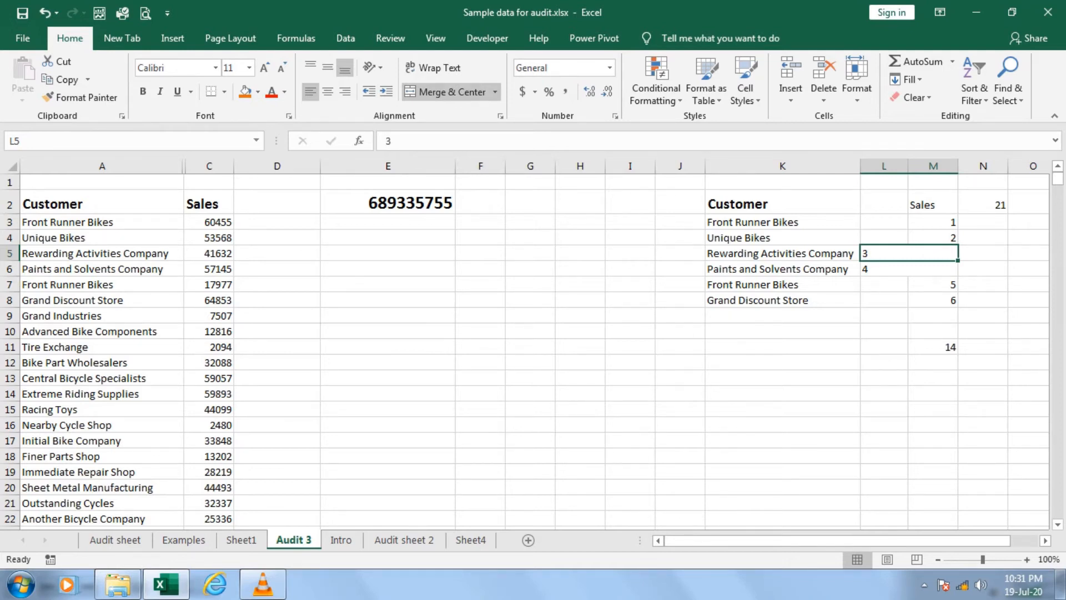
# Unhide column B between the original Customer and Sales columns by widening it
pyautogui.moveTo(184, 166); pyautogui.dragTo(255, 166)
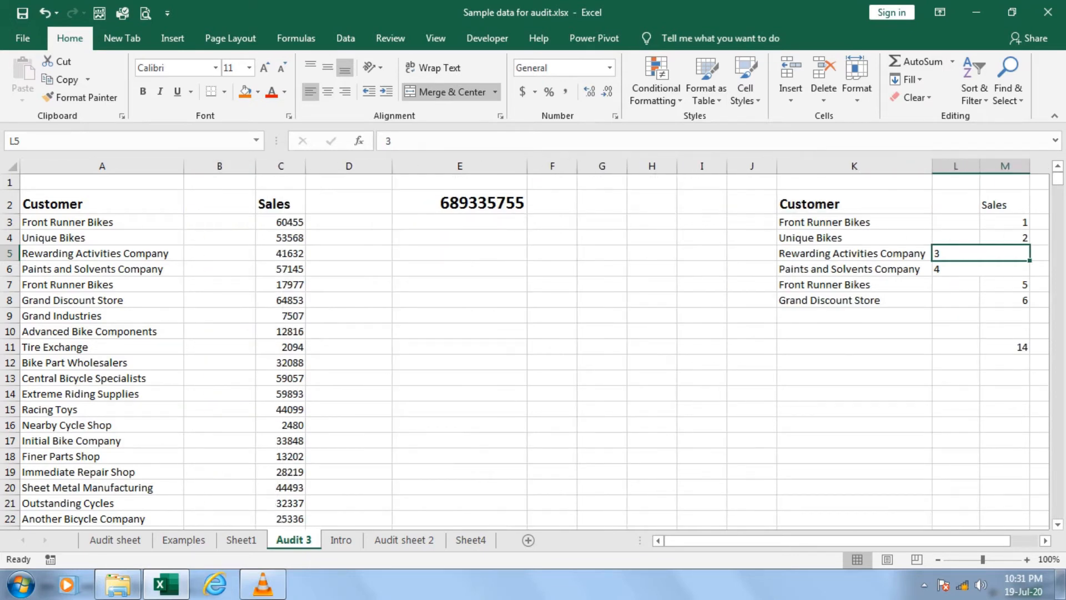
pyautogui.click(280, 222)
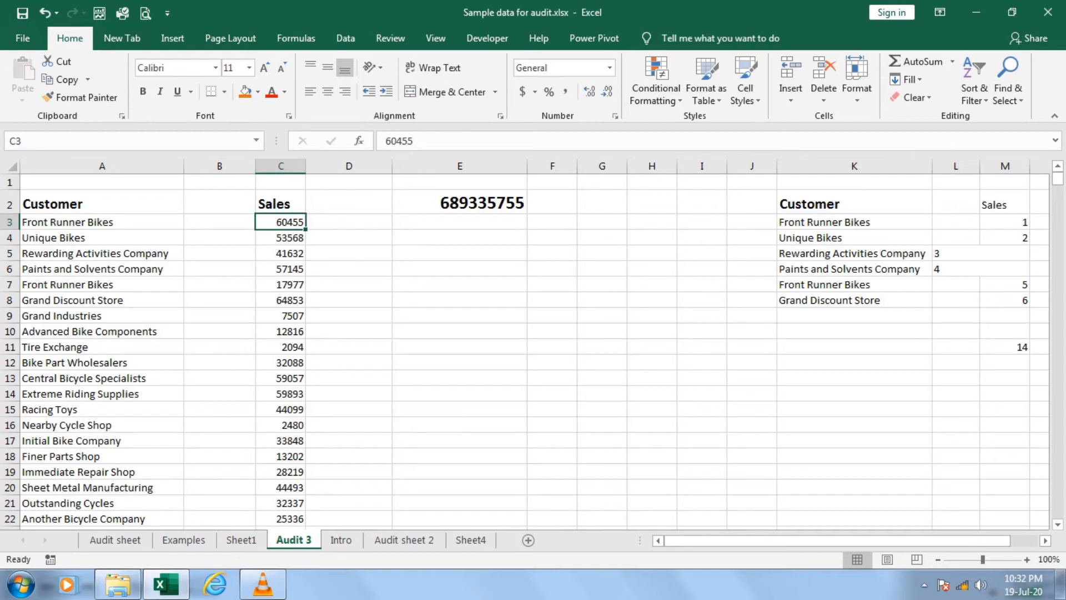
pyautogui.moveTo(980, 253); pyautogui.dragTo(981, 269)
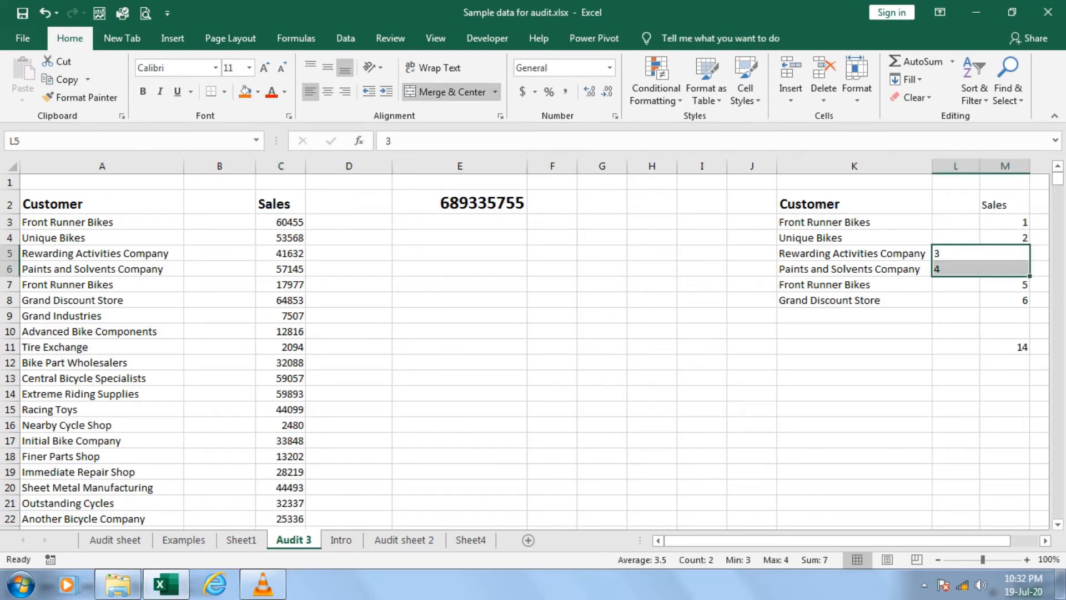
pyautogui.click(281, 269)
pyautogui.click(460, 284)
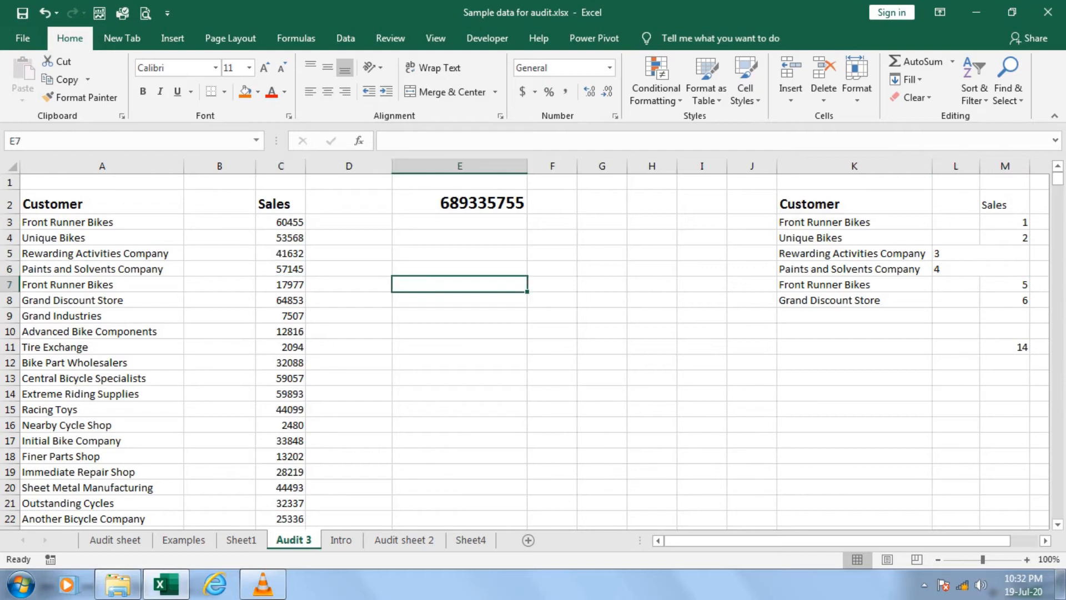
# Enter the notes "Find" in E6 and "Replace" in E7
pyautogui.click(459, 269)
pyautogui.write('Find')
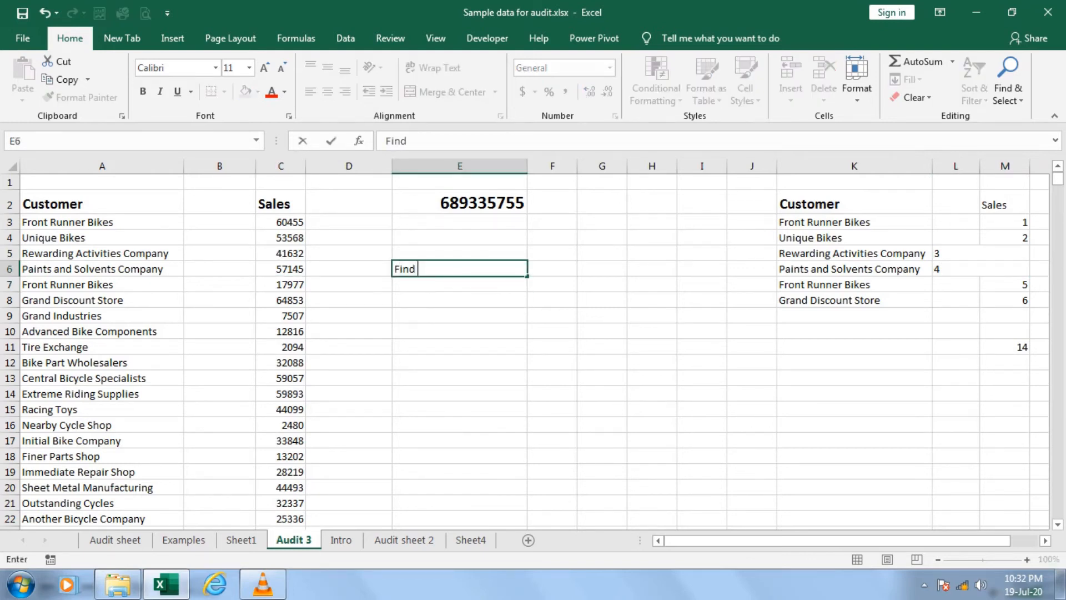
pyautogui.press('Return')
pyautogui.write('Replace')
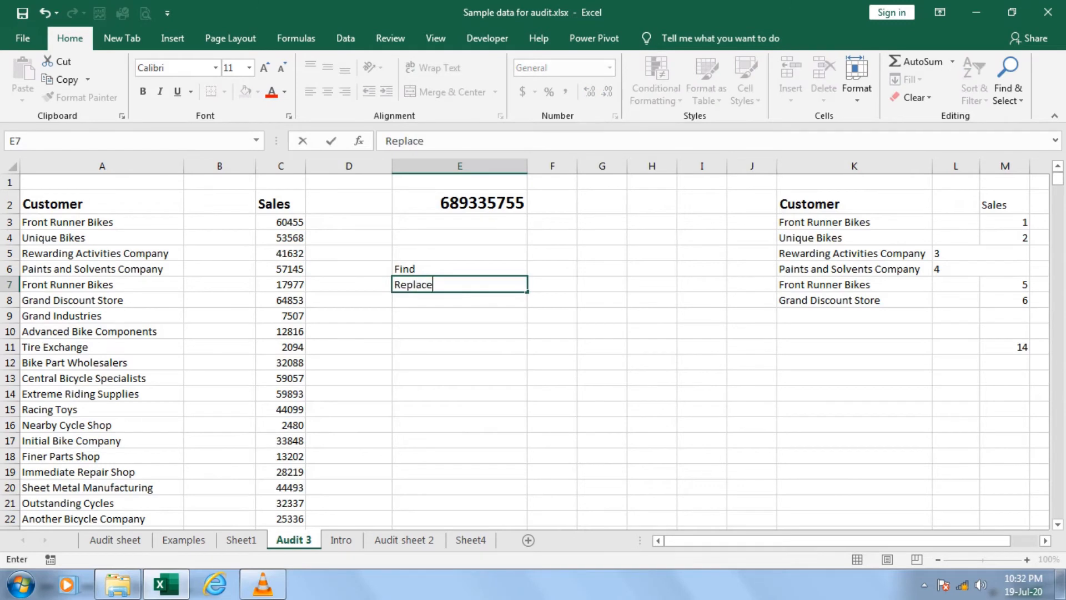
pyautogui.press('Return')
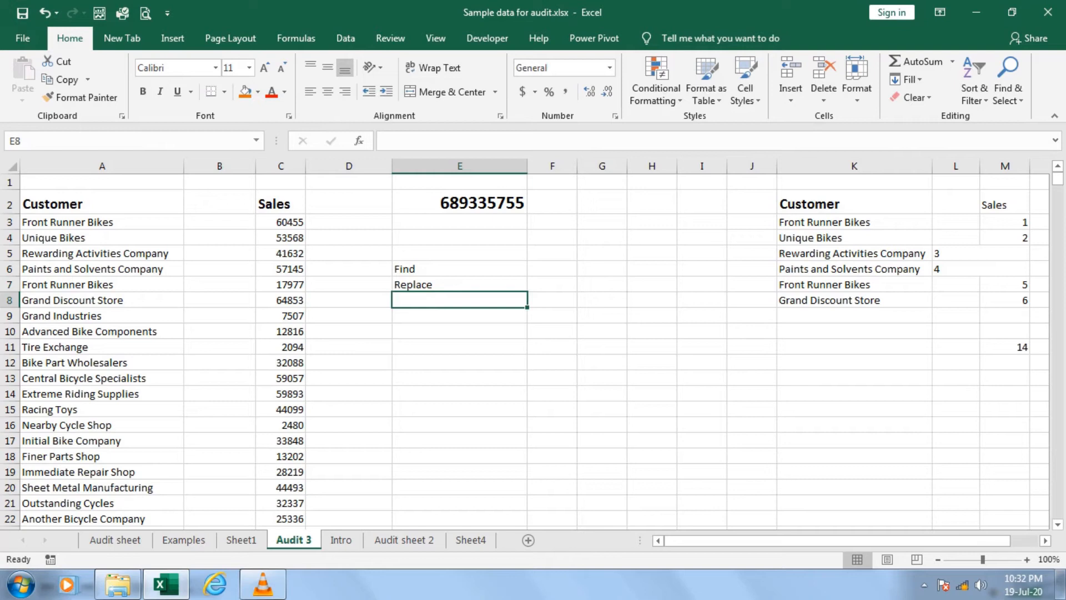
# Open Find and Replace from the sales data and set the find format to match merged cells
pyautogui.click(280, 237)
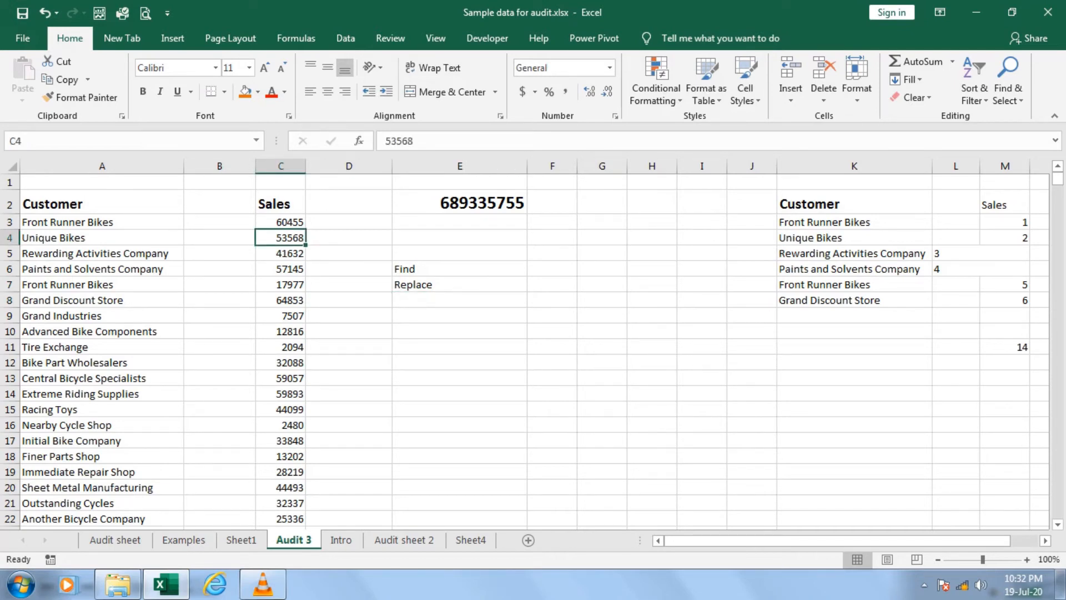
pyautogui.hotkey('ctrl', 'h')
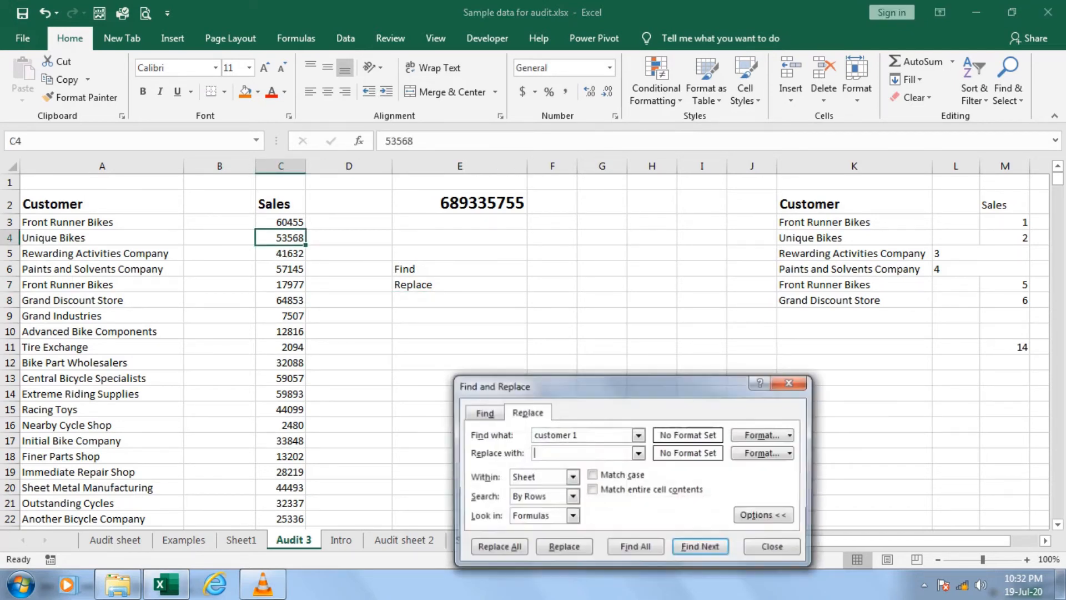
pyautogui.moveTo(715, 385); pyautogui.dragTo(725, 214)
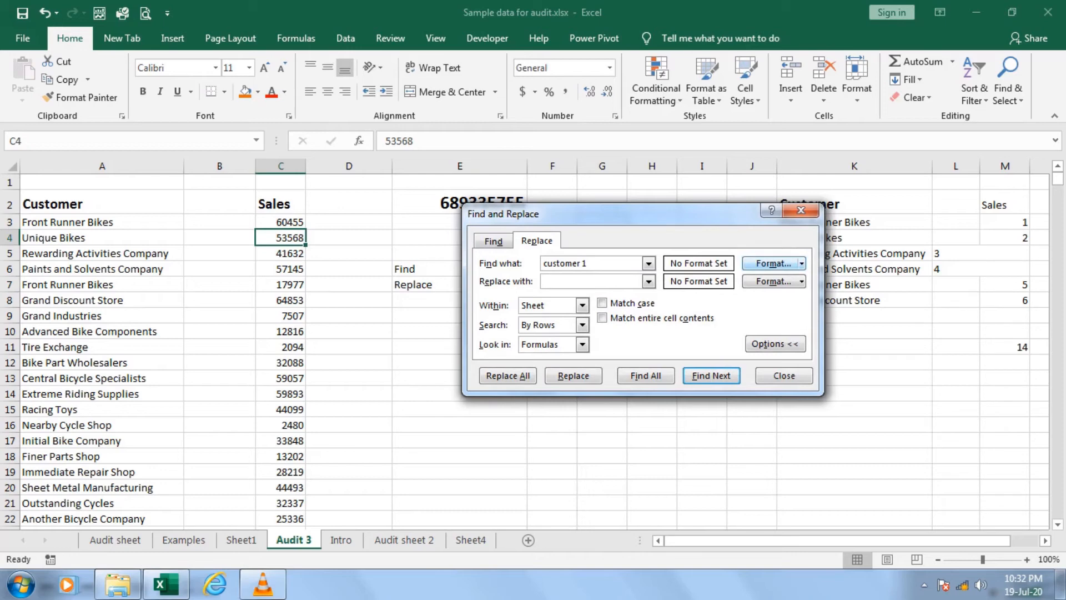
pyautogui.click(801, 263)
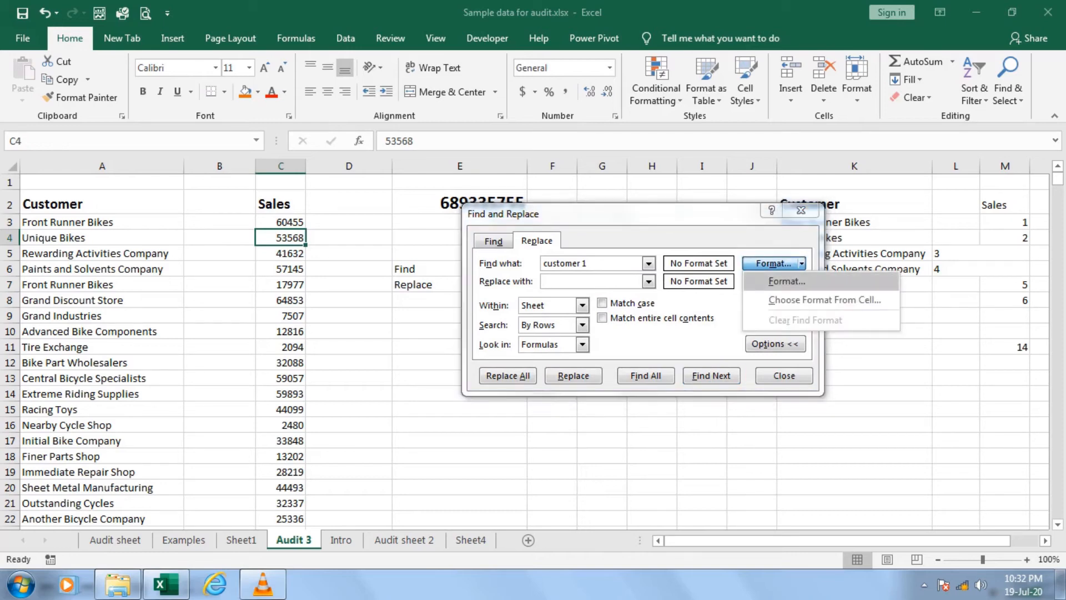
pyautogui.click(786, 281)
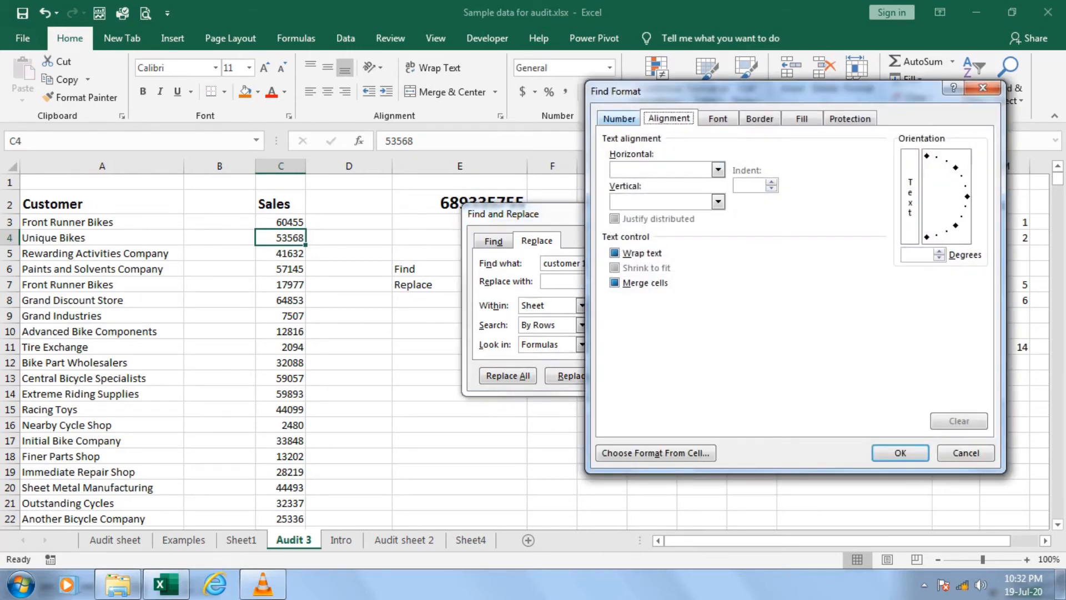
pyautogui.click(619, 119)
pyautogui.click(668, 119)
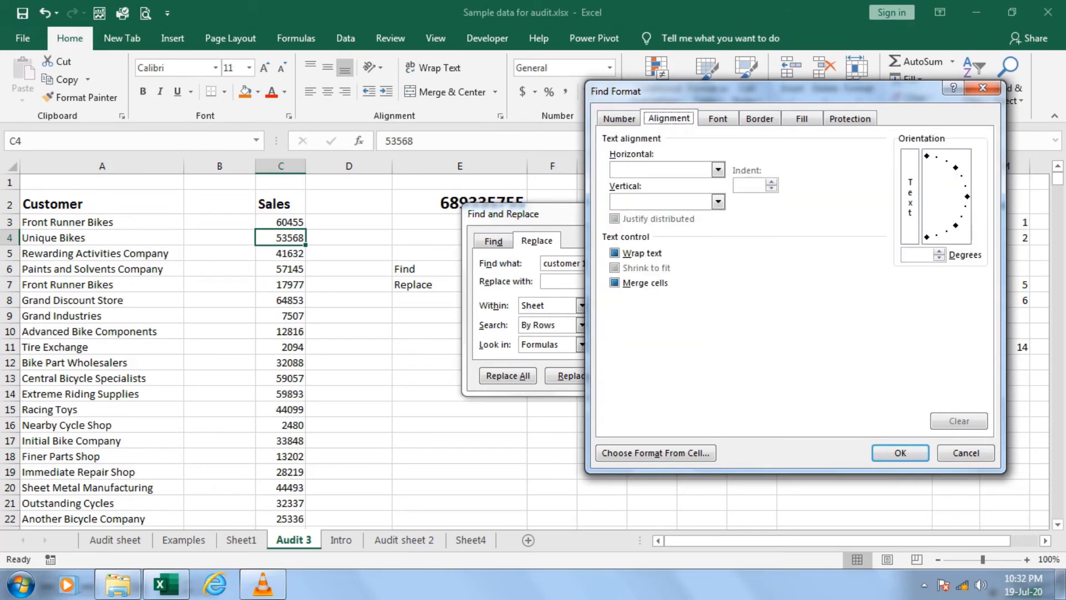
pyautogui.click(615, 283)
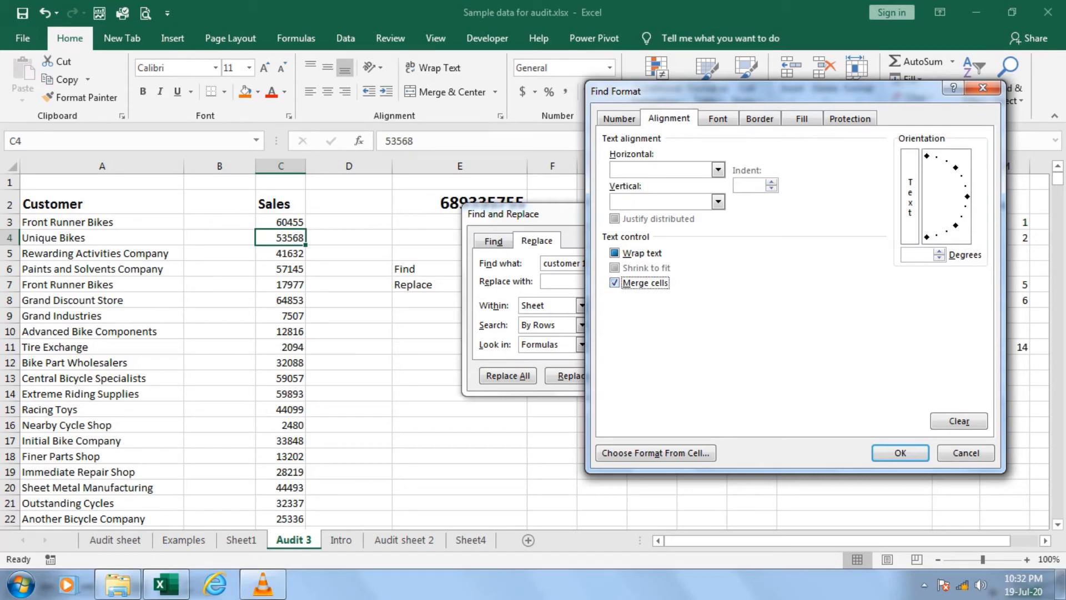
pyautogui.click(900, 452)
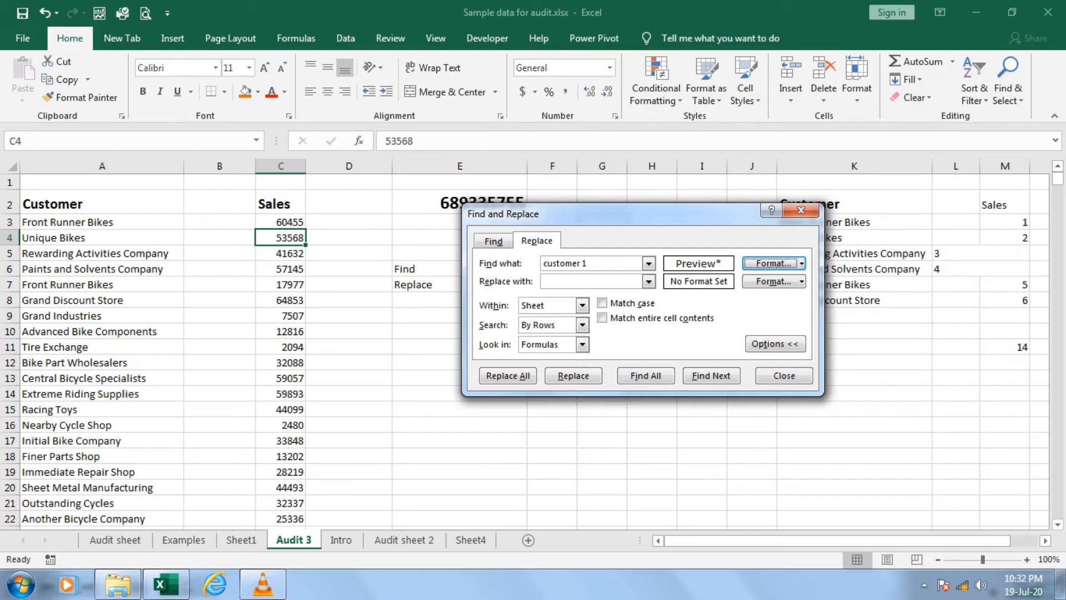
# Clear the search text in Find and Replace so only the format is searched
pyautogui.moveTo(594, 264); pyautogui.dragTo(538, 264)
pyautogui.click(648, 264)
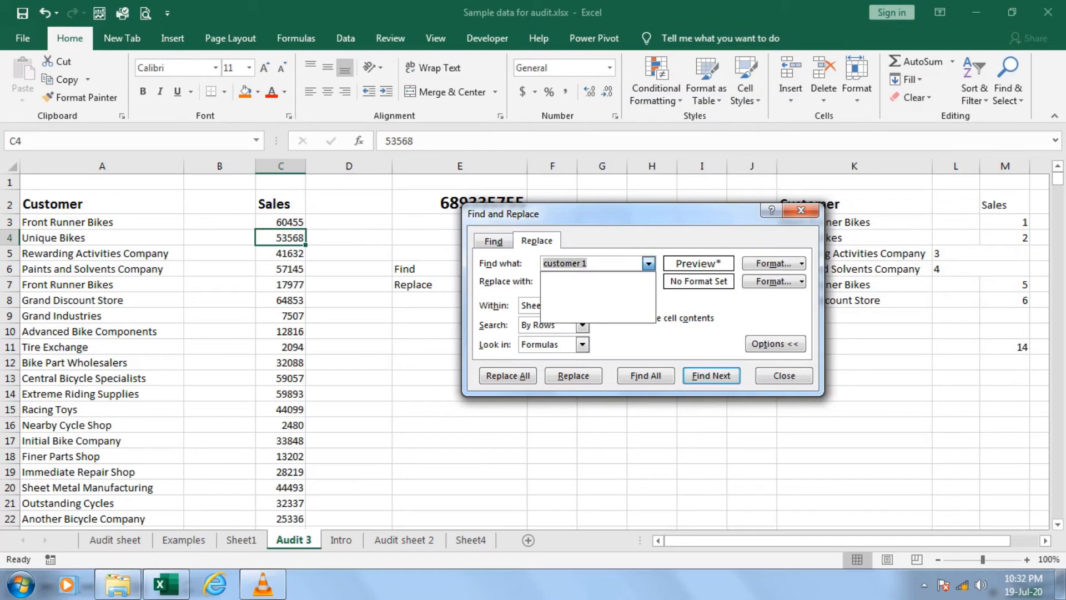
pyautogui.click(594, 263)
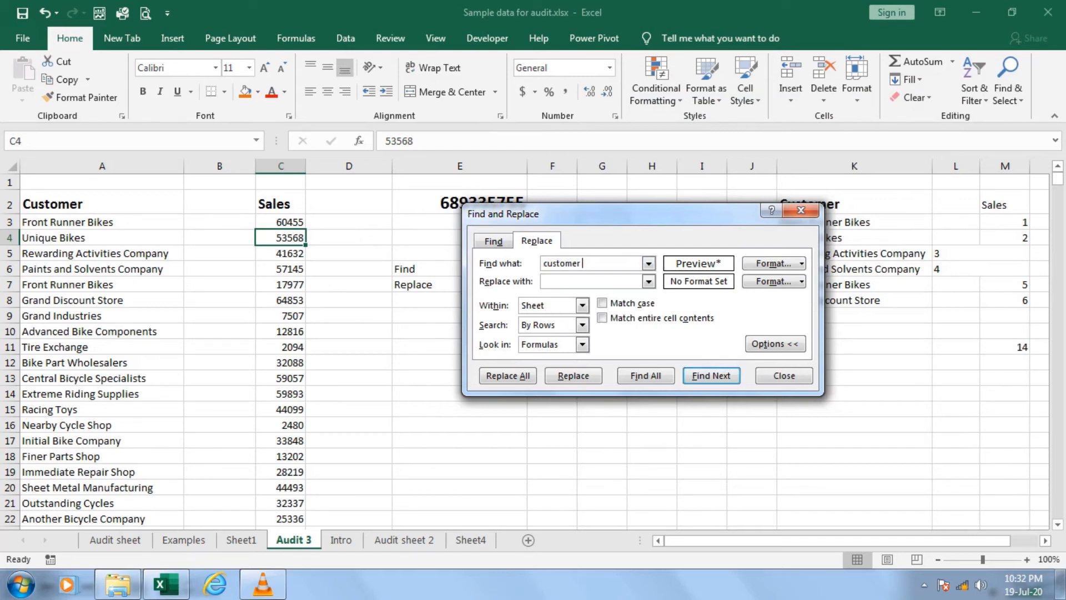
pyautogui.press('BackSpace')
pyautogui.press('BackSpace')
pyautogui.press('BackSpace')
pyautogui.press('BackSpace')
pyautogui.press('BackSpace')
pyautogui.press('BackSpace')
pyautogui.press('BackSpace')
pyautogui.press('BackSpace')
pyautogui.press('BackSpace')
pyautogui.press('BackSpace')
# Check that the find format has Merge cells enabled and find all merged cells on the sheet
pyautogui.click(801, 263)
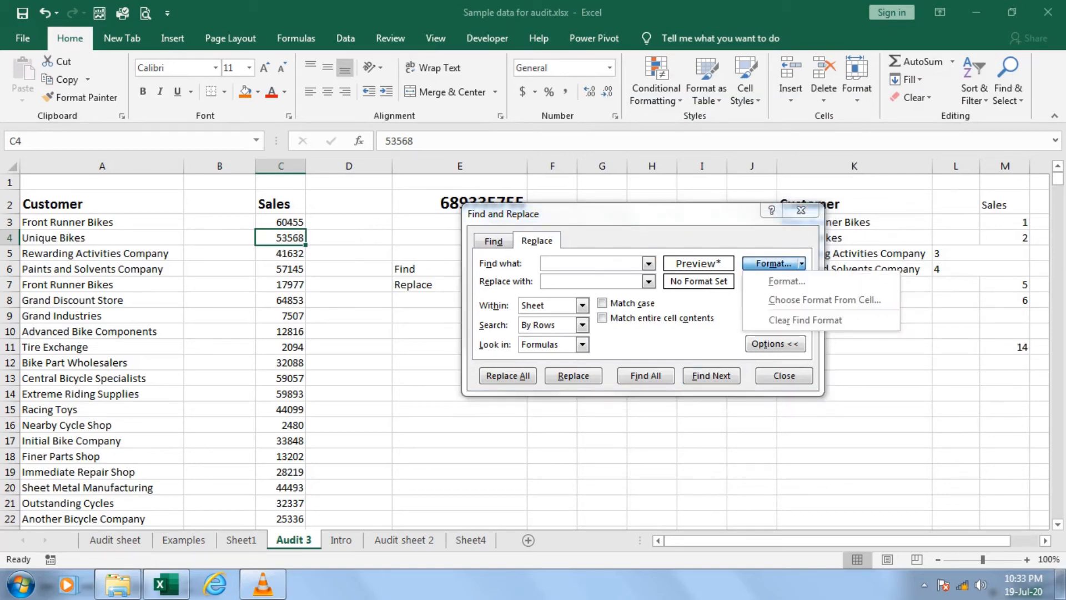
pyautogui.click(786, 281)
pyautogui.click(610, 275)
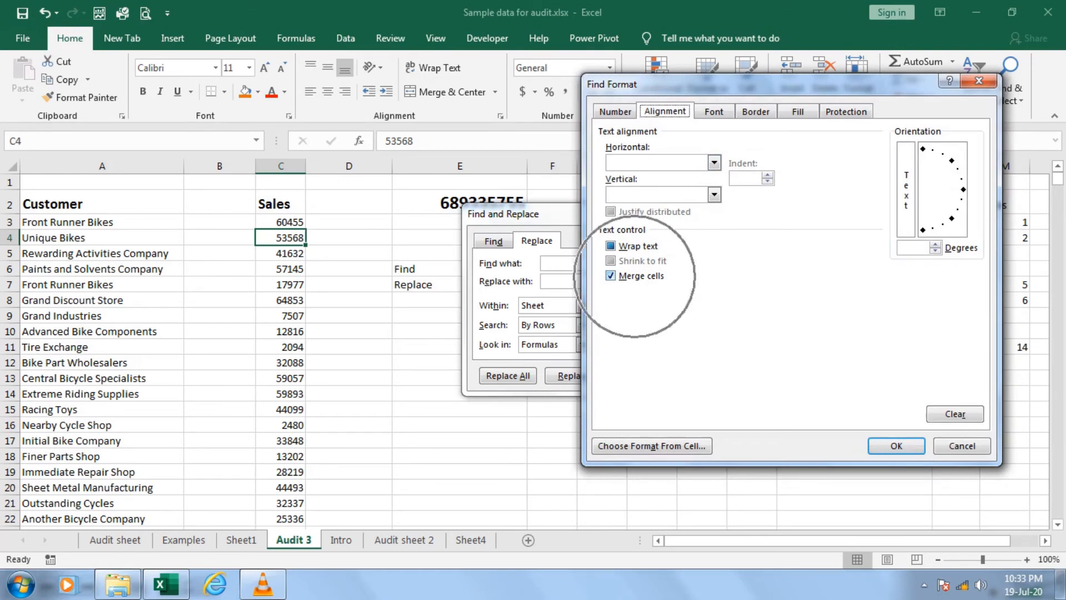
pyautogui.click(896, 445)
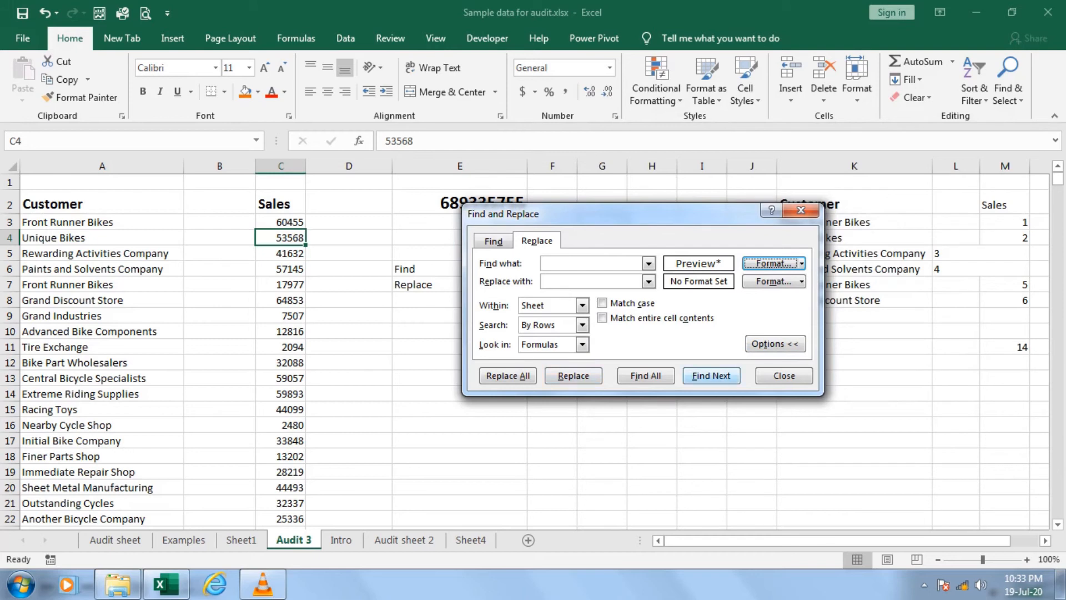
pyautogui.hotkey('alt', 'i')
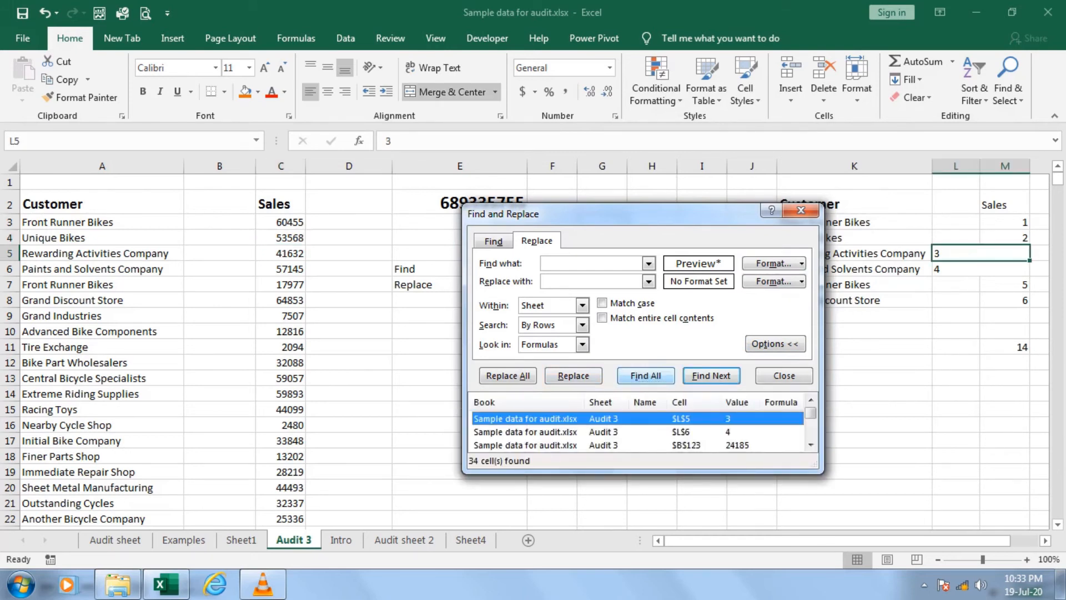
# Select all the merged cells in the find results, fill them with light blue, and close Find and Replace
pyautogui.moveTo(821, 471); pyautogui.dragTo(829, 541)
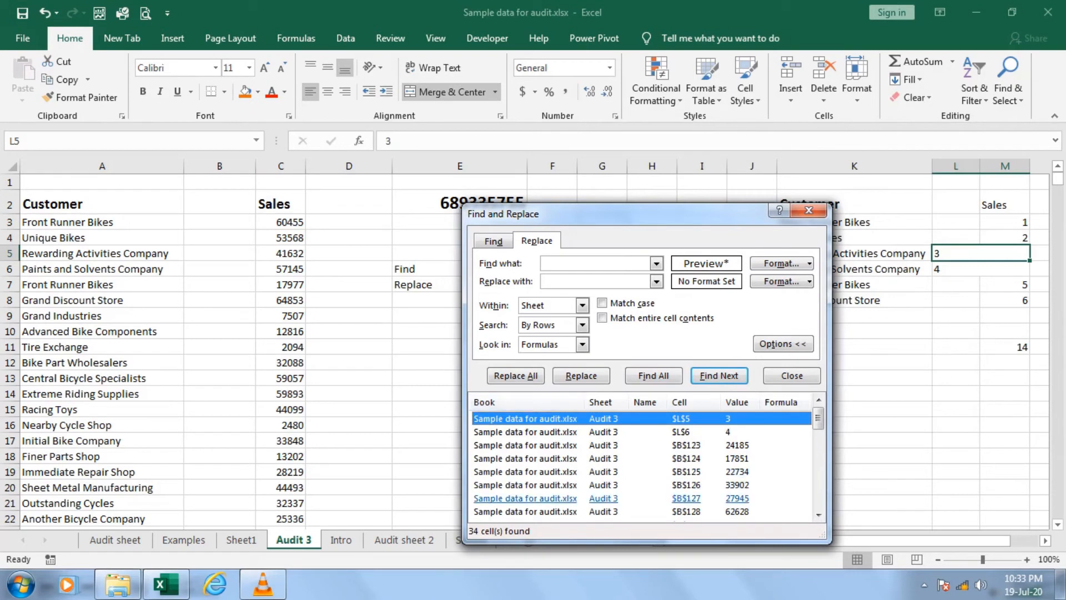
pyautogui.moveTo(817, 417)
pyautogui.mouseDown()
pyautogui.moveTo(817, 497)
pyautogui.moveTo(818, 418)
pyautogui.mouseUp()
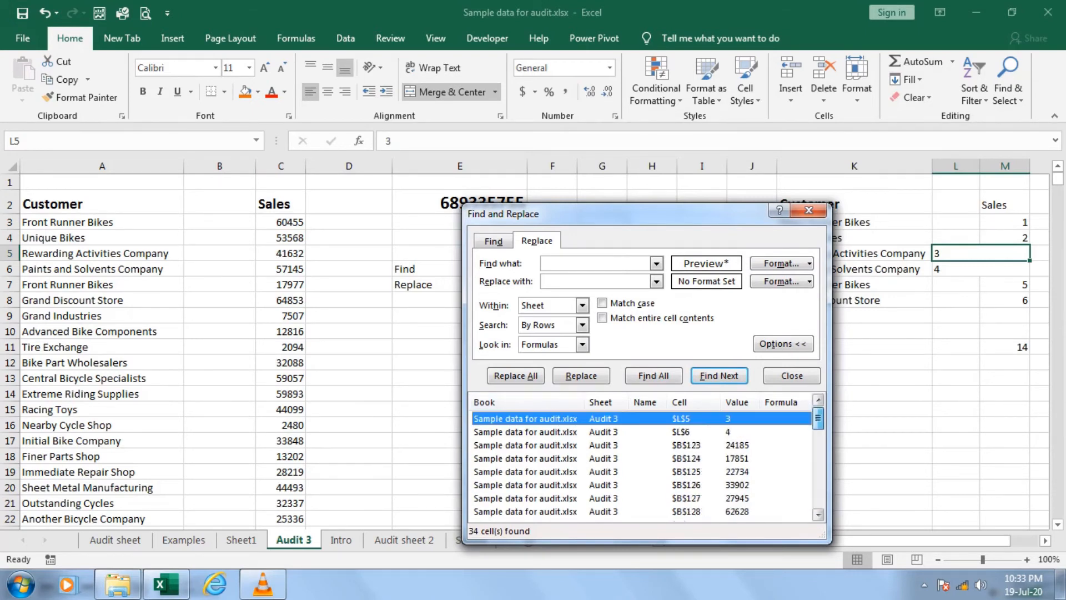
pyautogui.hotkey('ctrl', 'a')
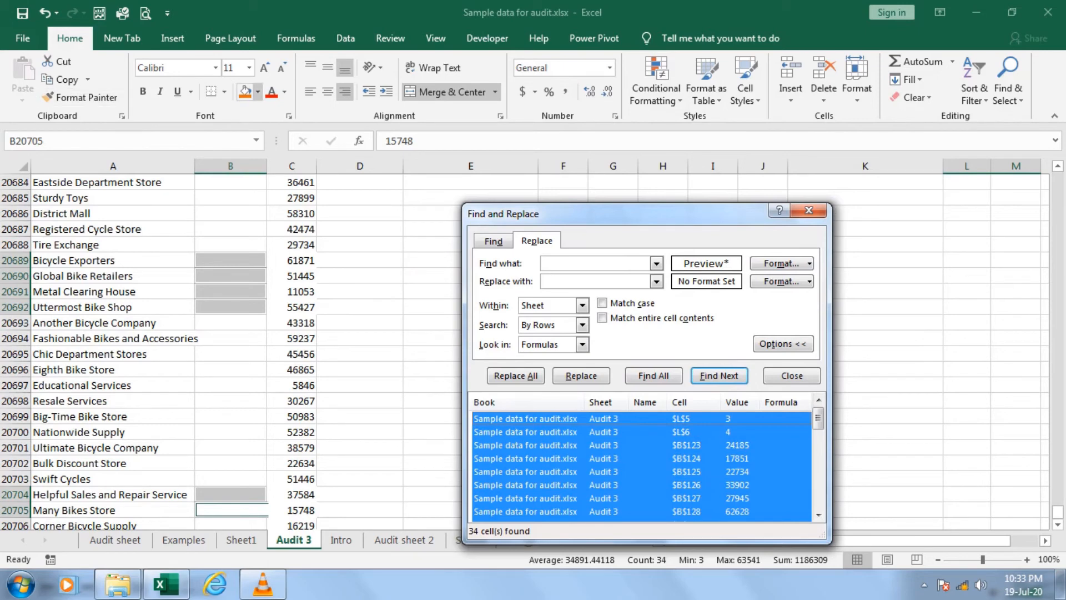
pyautogui.click(258, 91)
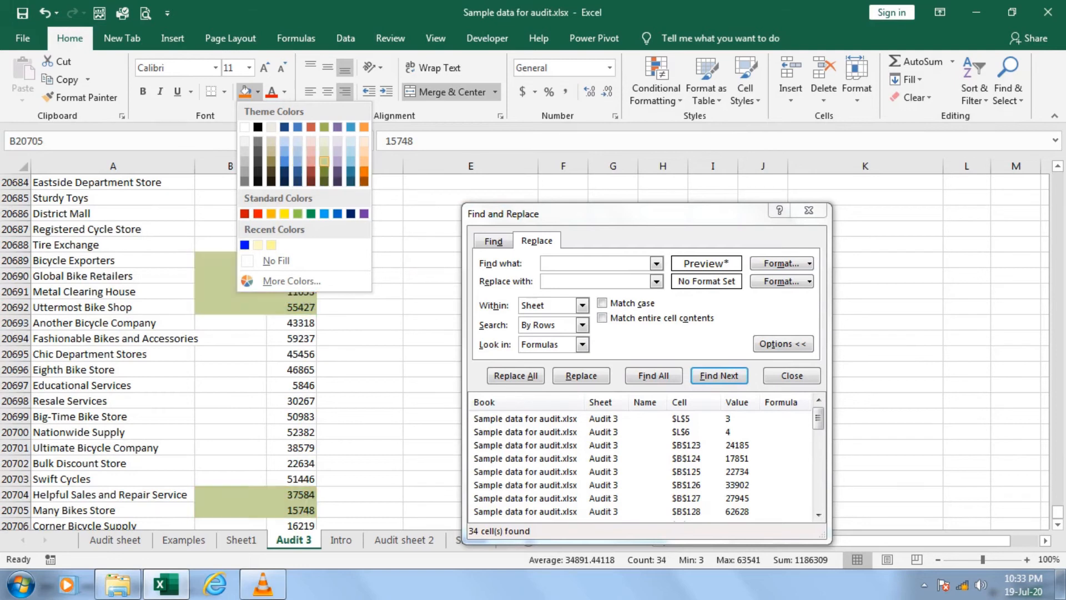
pyautogui.click(297, 161)
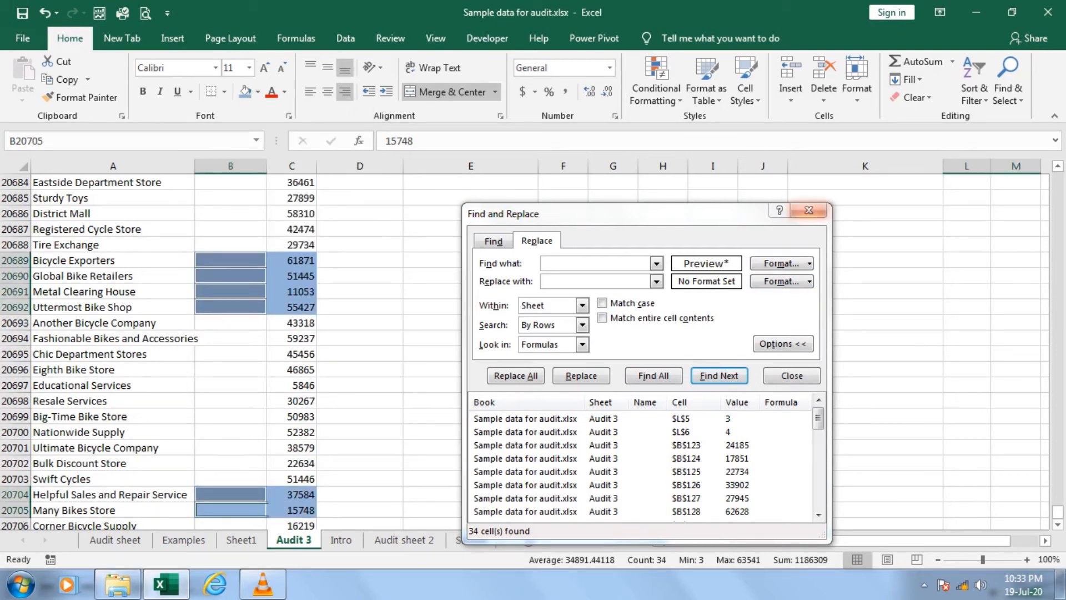
pyautogui.click(809, 210)
pyautogui.click(563, 276)
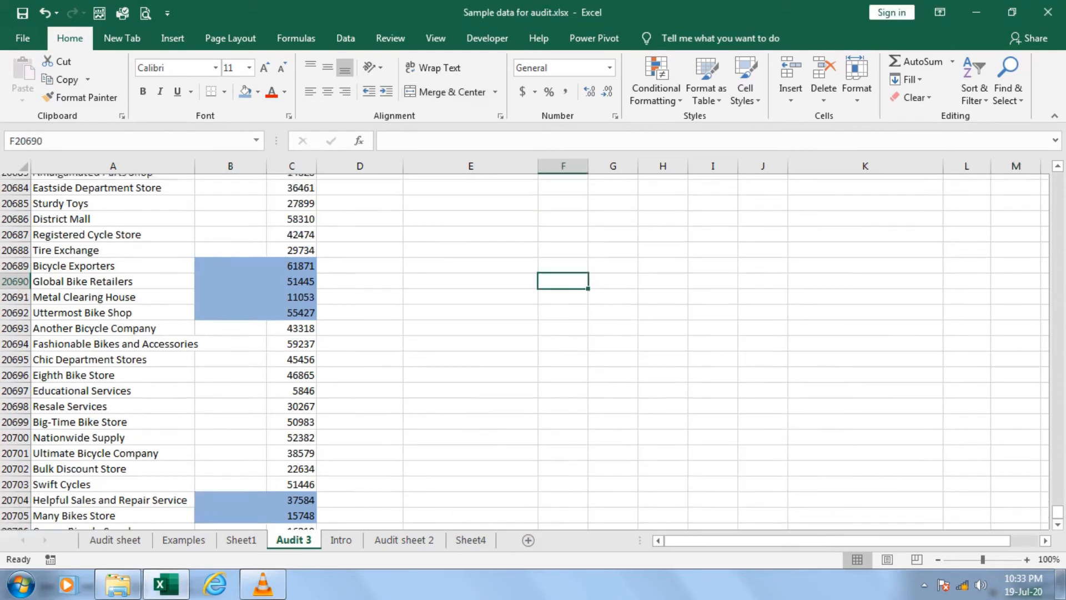
# Enter =ISNUMBER(C3) in D3 and fill it down beside all the sales rows
pyautogui.scroll(20, 527, 352)
pyautogui.scroll(20, 527, 352)
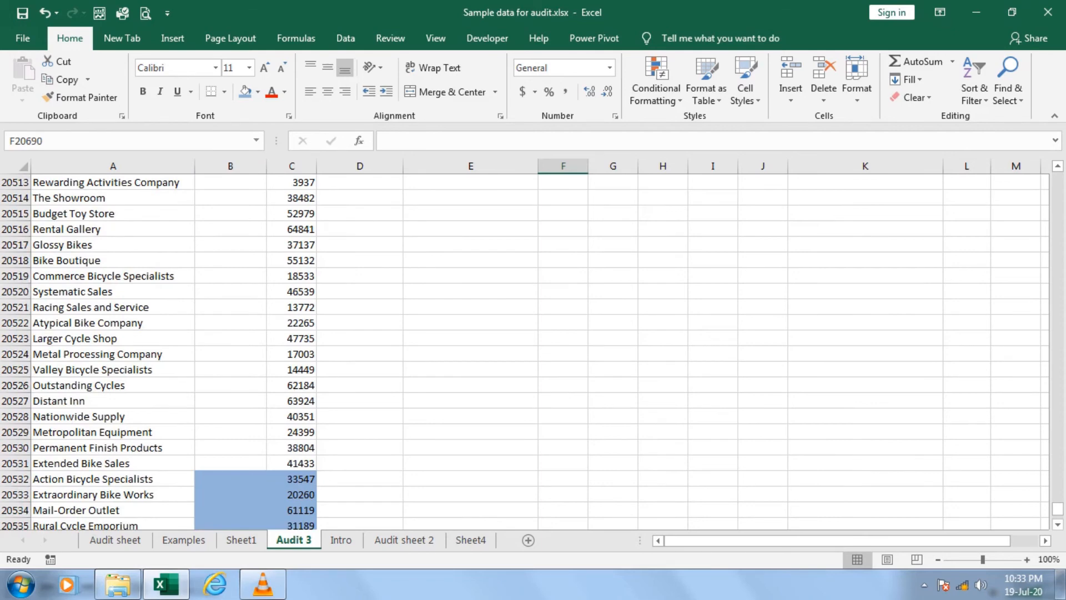
pyautogui.scroll(20, 527, 353)
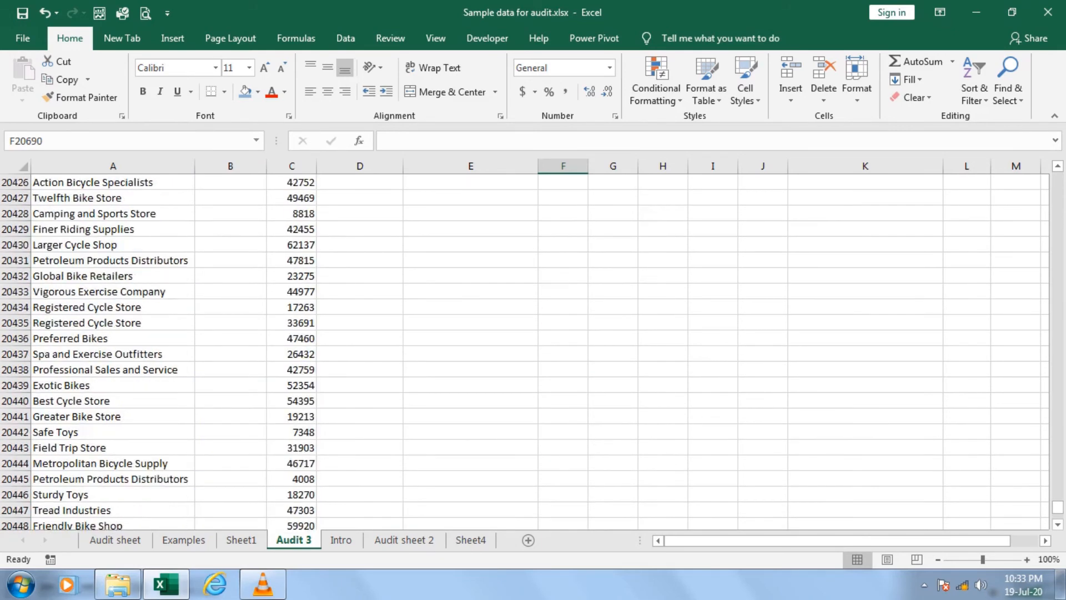
pyautogui.scroll(7, 527, 352)
pyautogui.scroll(14, 527, 352)
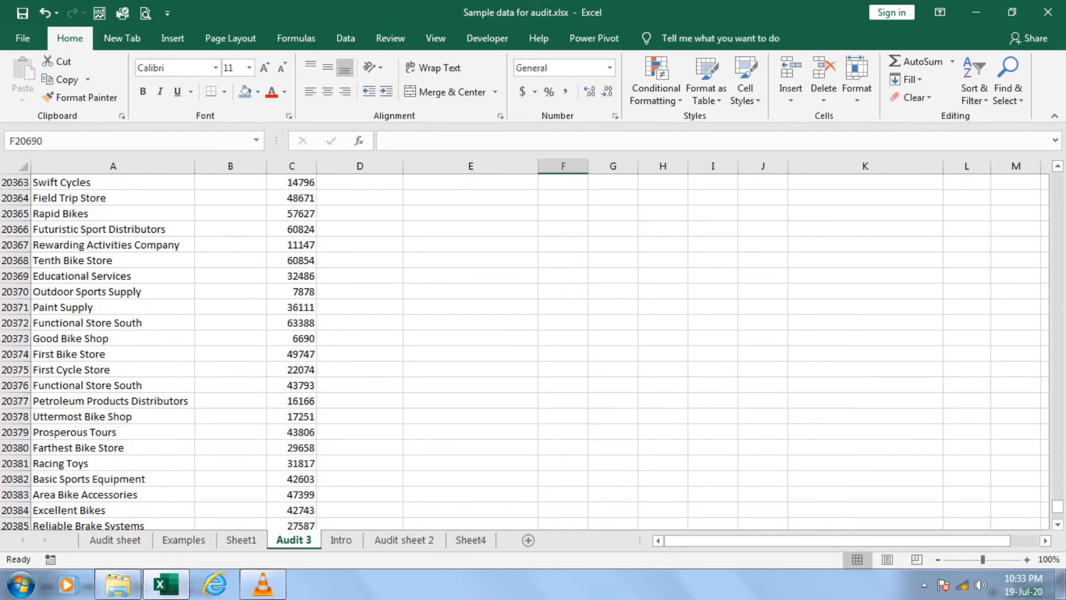
pyautogui.moveTo(1057, 506); pyautogui.dragTo(1058, 179)
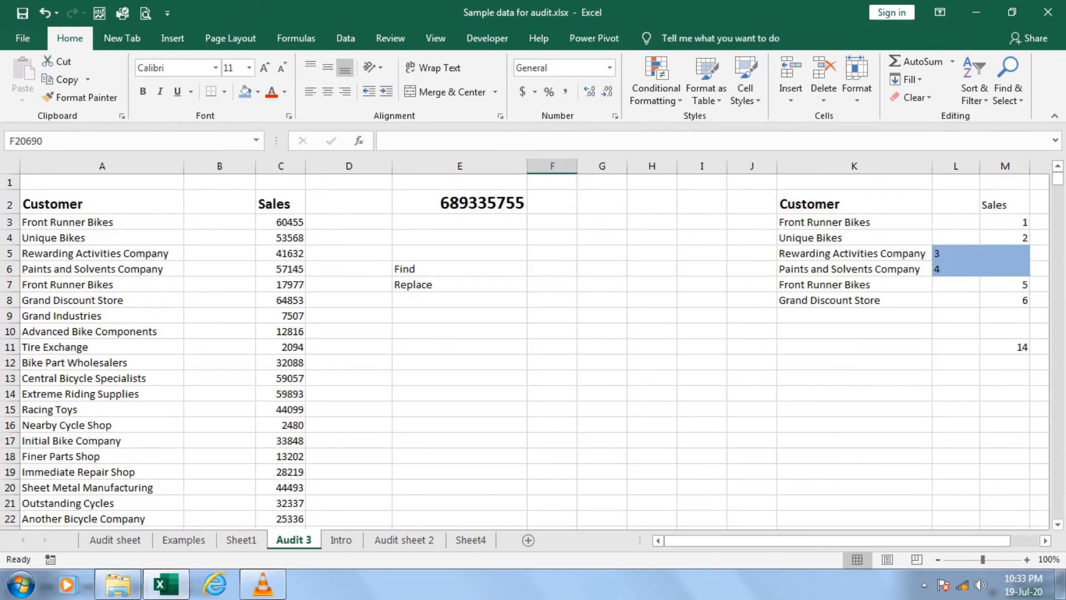
pyautogui.click(349, 222)
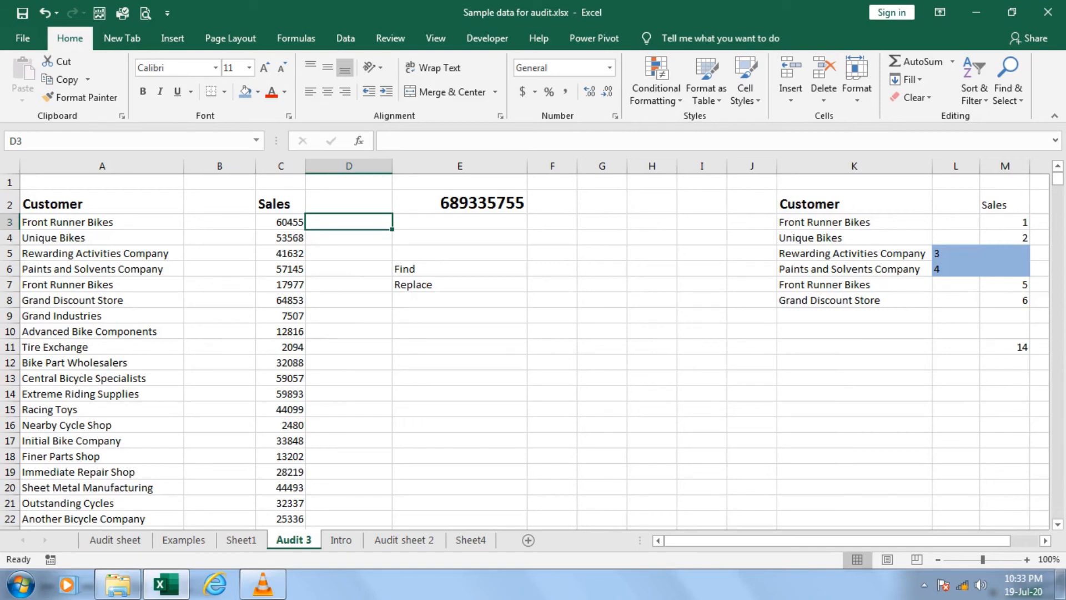
pyautogui.write('=')
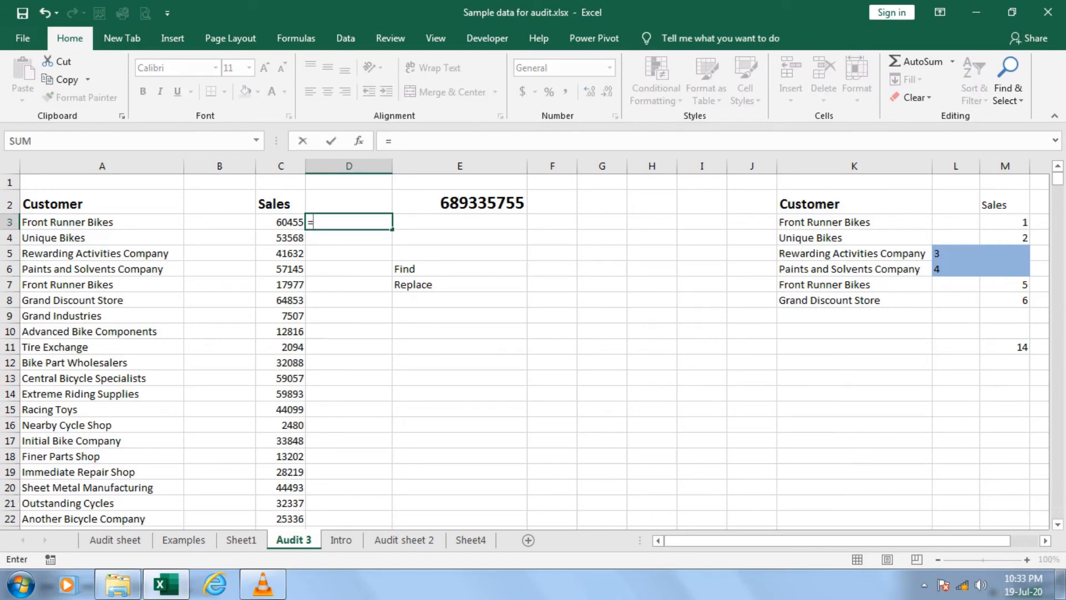
pyautogui.write('ist')
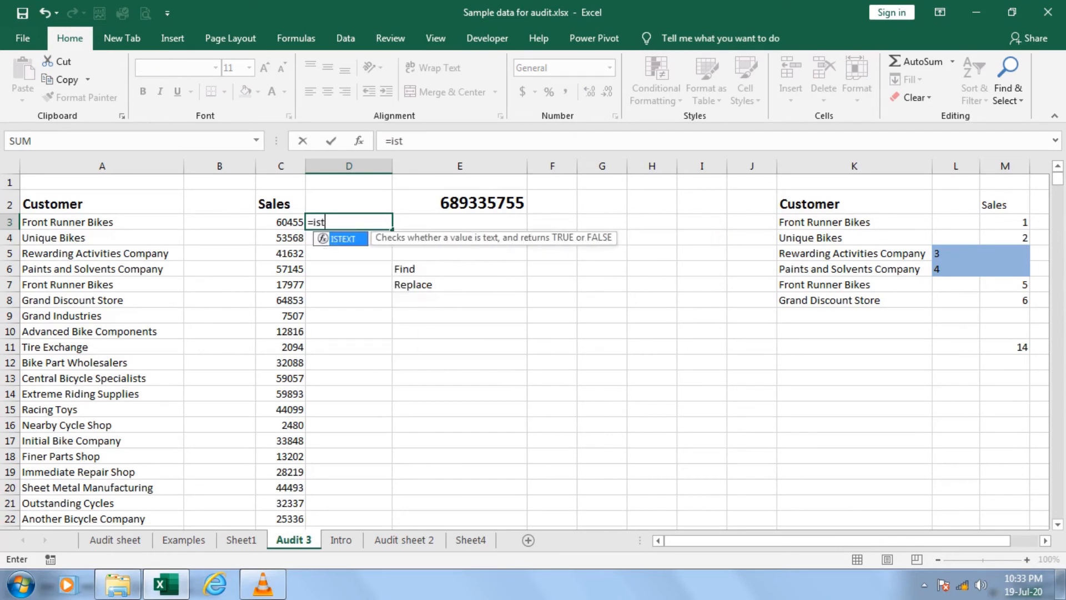
pyautogui.press('BackSpace')
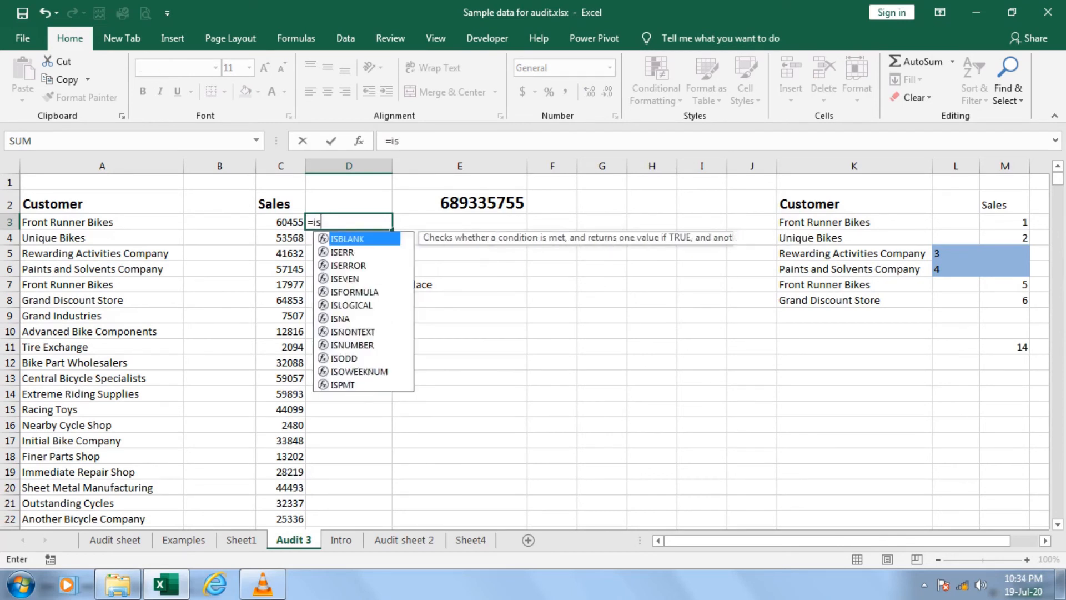
pyautogui.write('n')
pyautogui.press('Down')
pyautogui.press('Down')
pyautogui.press('Tab')
pyautogui.press('Left')
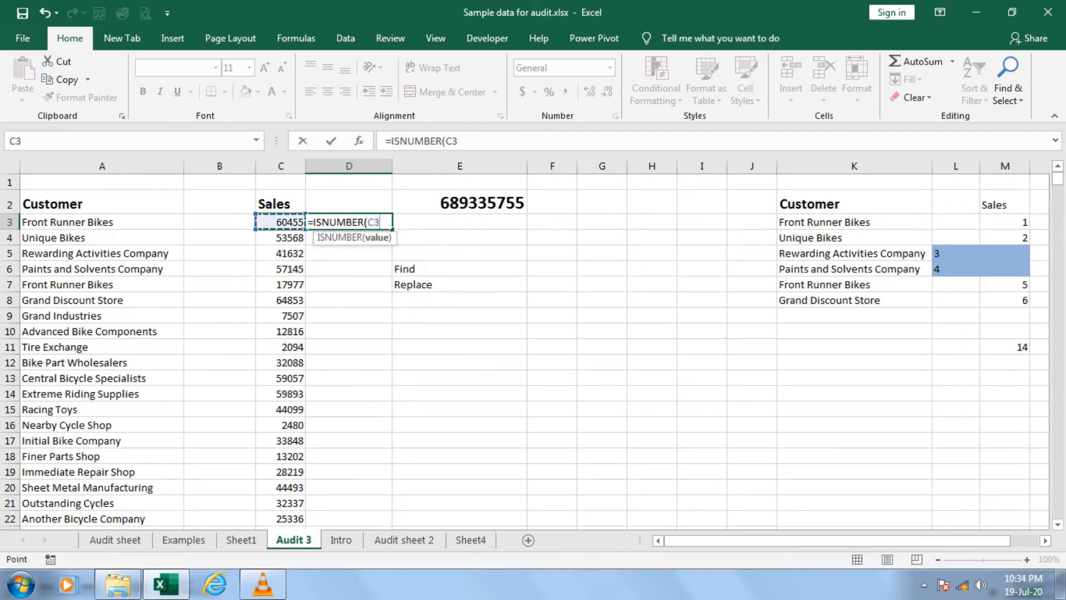
pyautogui.press('Return')
pyautogui.press('Up')
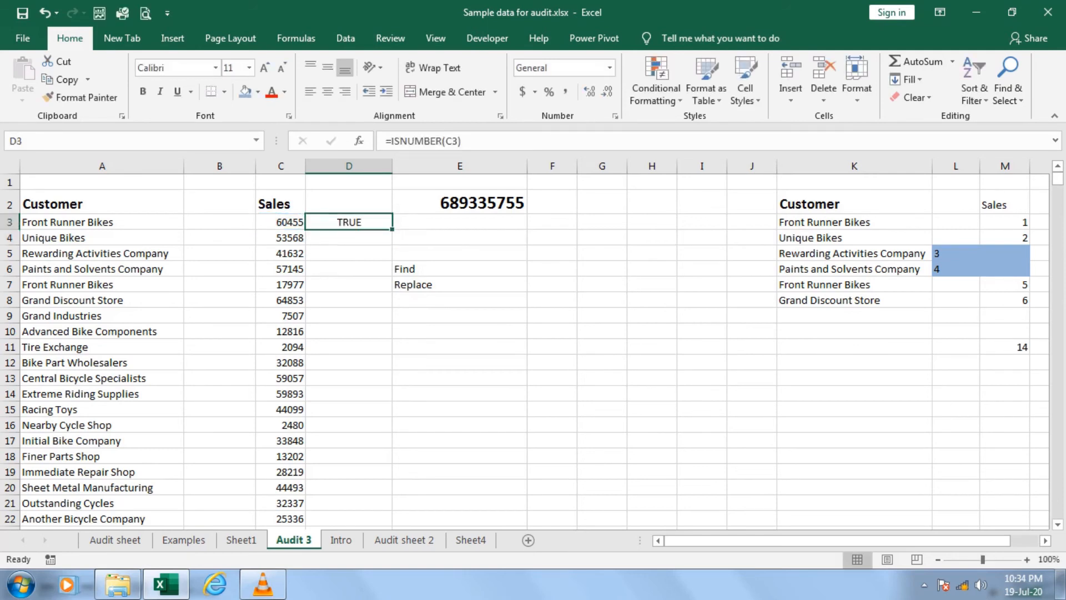
pyautogui.doubleClick(392, 229)
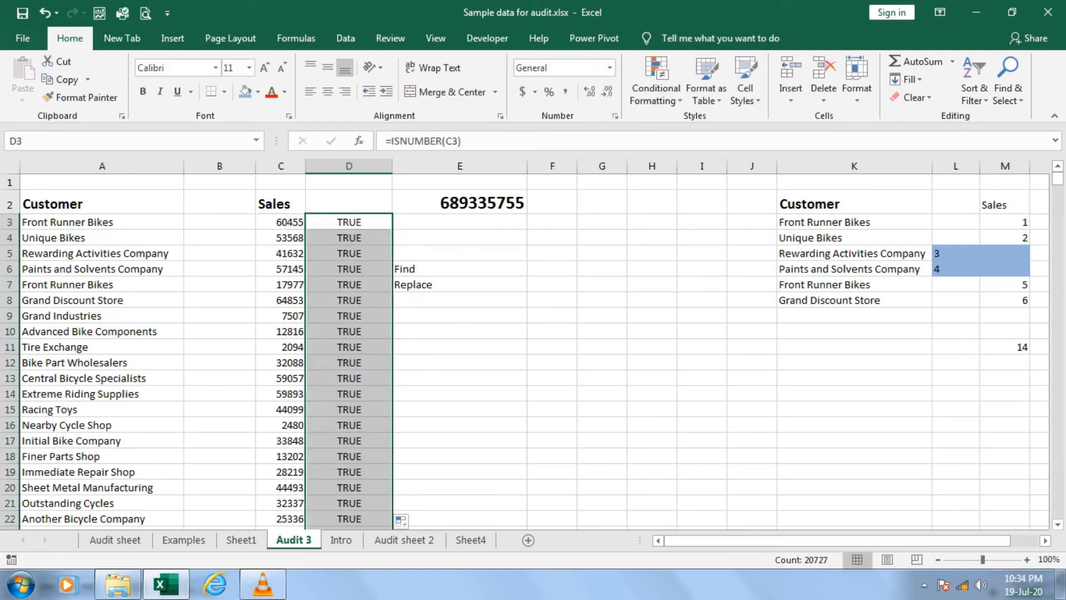
# Enter the header "Test" in D2 and the header "mege1" in B2
pyautogui.press('Up')
pyautogui.write('Test')
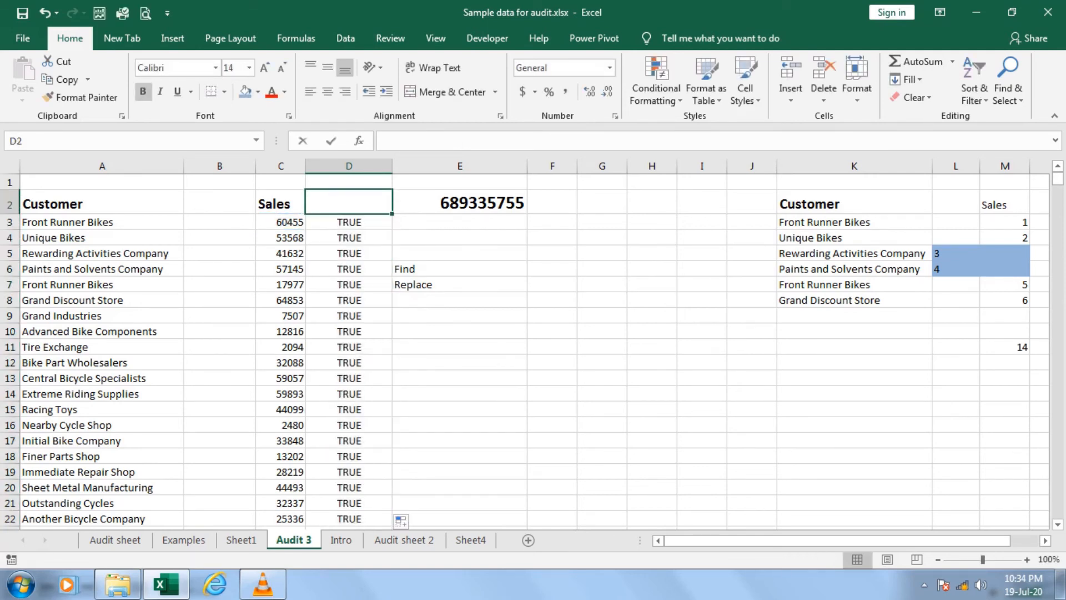
pyautogui.press('Left')
pyautogui.press('Left')
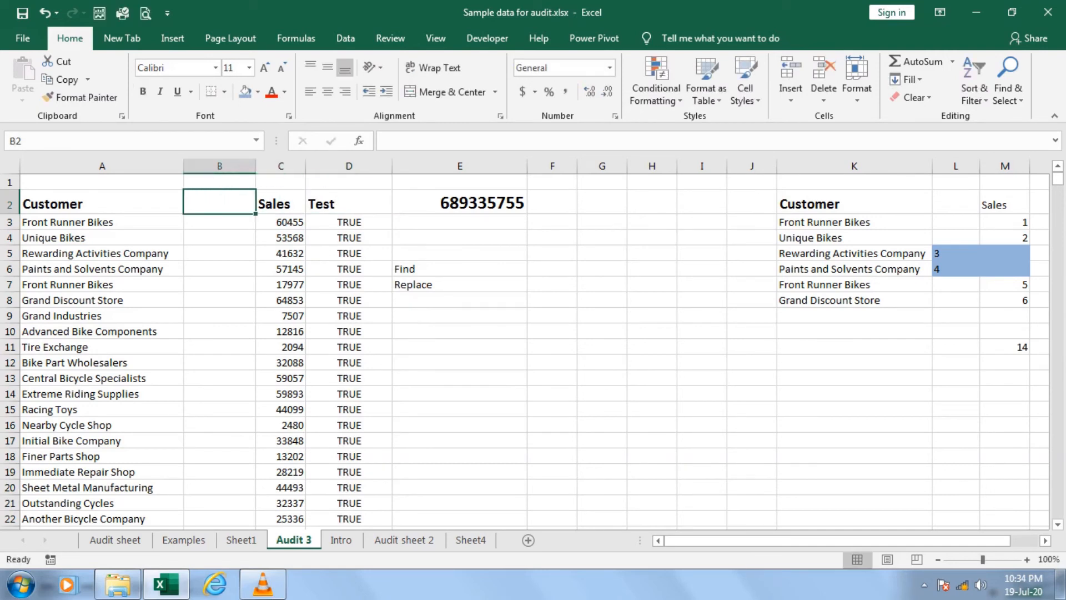
pyautogui.write('me')
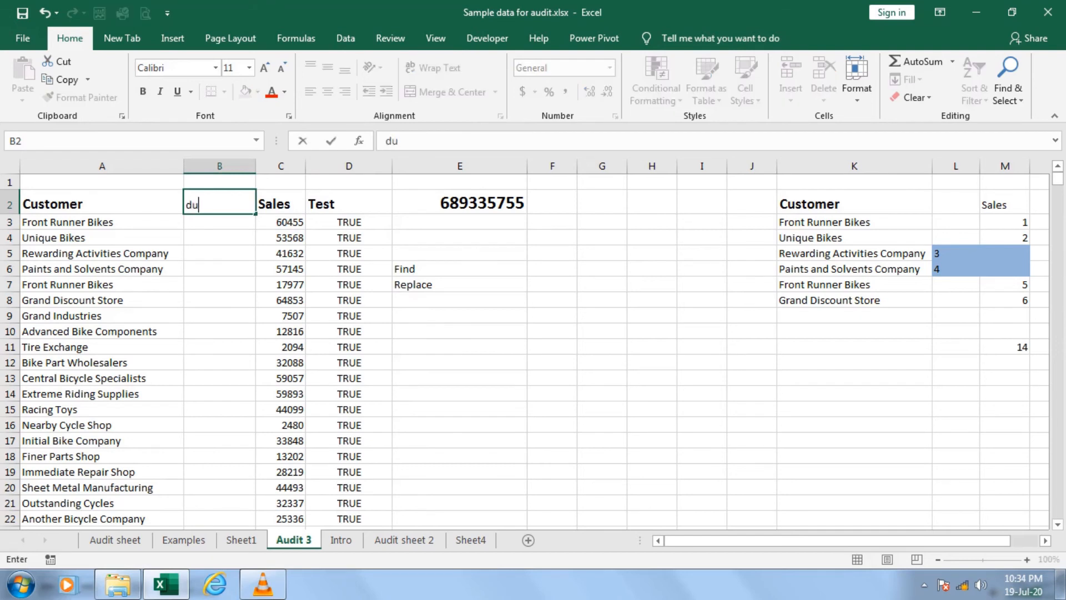
pyautogui.write('ge1')
pyautogui.hotkey('ctrl', 'Return')
# Select the sales table from A2 down to D20729 and add filters to its header row
pyautogui.press('Left')
pyautogui.hotkey('shift', 'Right')
pyautogui.hotkey('shift', 'Right')
pyautogui.hotkey('shift', 'Right')
pyautogui.hotkey('shift', 'Right')
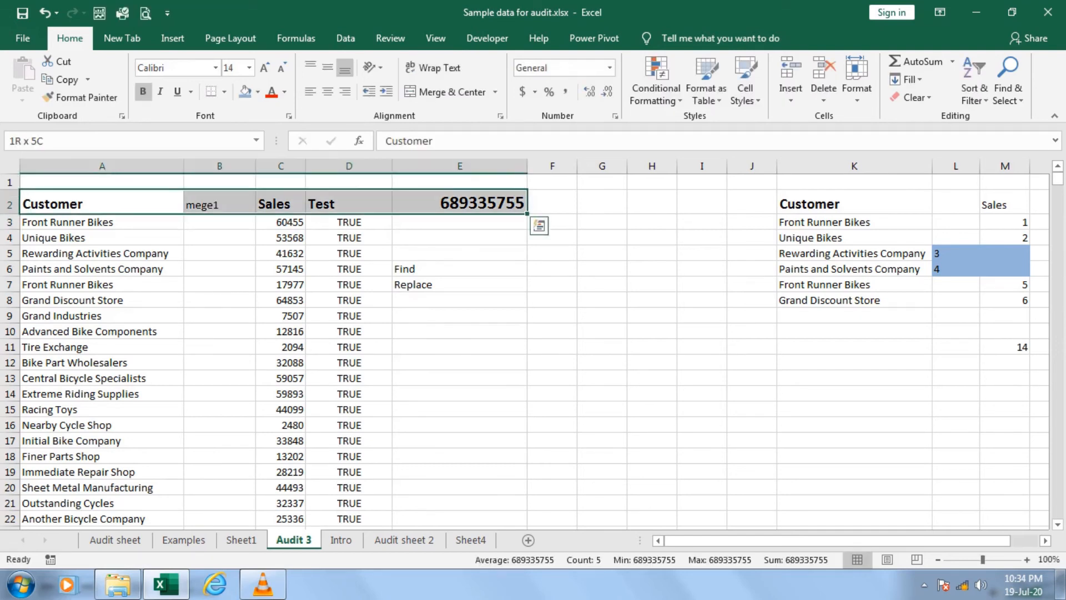
pyautogui.hotkey('shift', 'Left')
pyautogui.hotkey('ctrl', 'shift', 'Down')
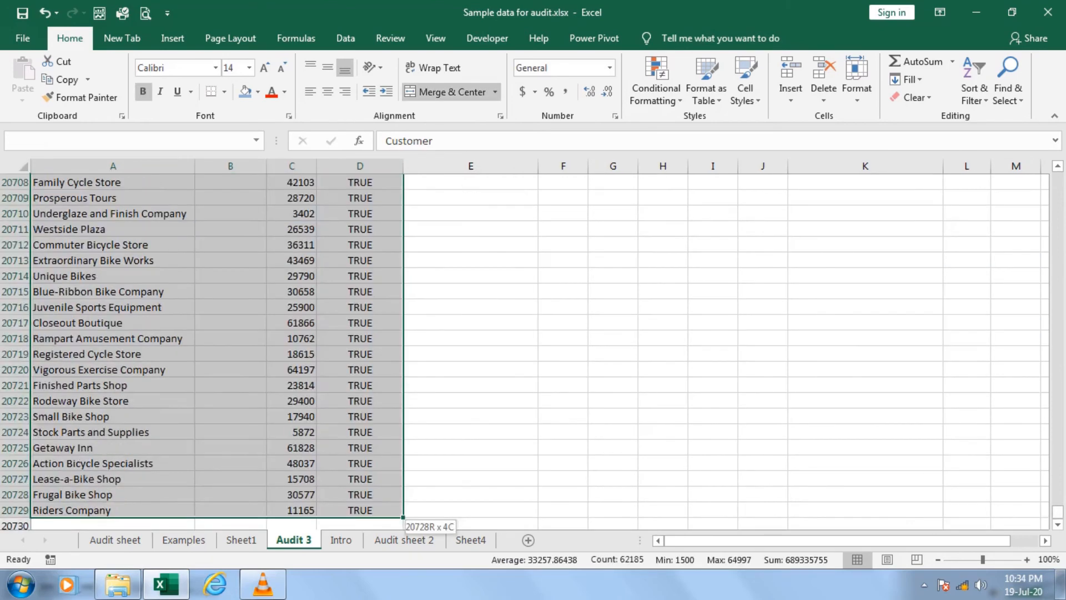
pyautogui.hotkey('ctrl', 'BackSpace')
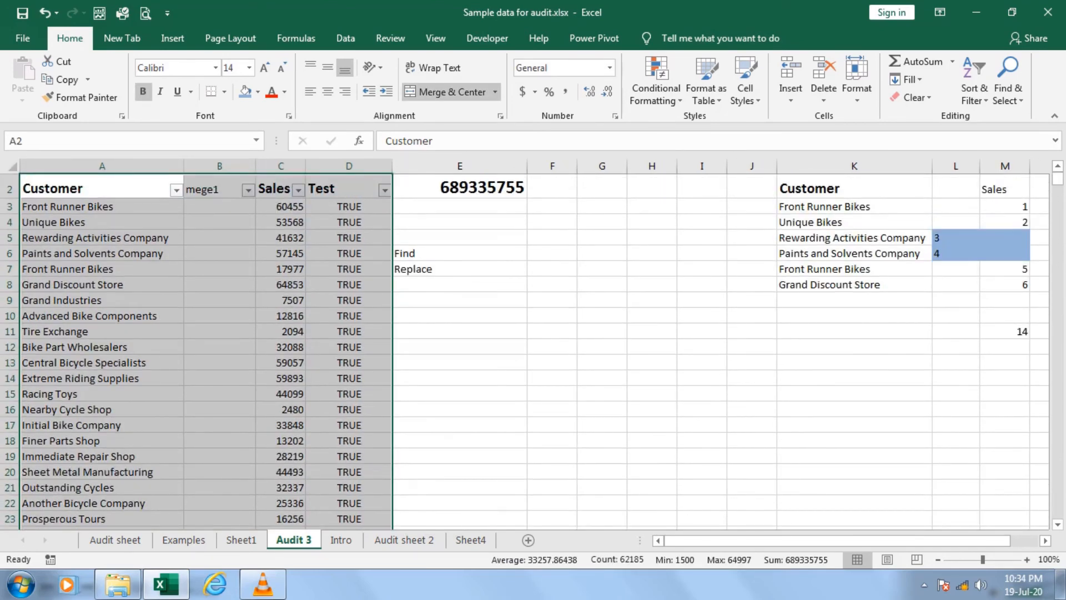
# Filter the Test column to show only the FALSE rows
pyautogui.click(384, 190)
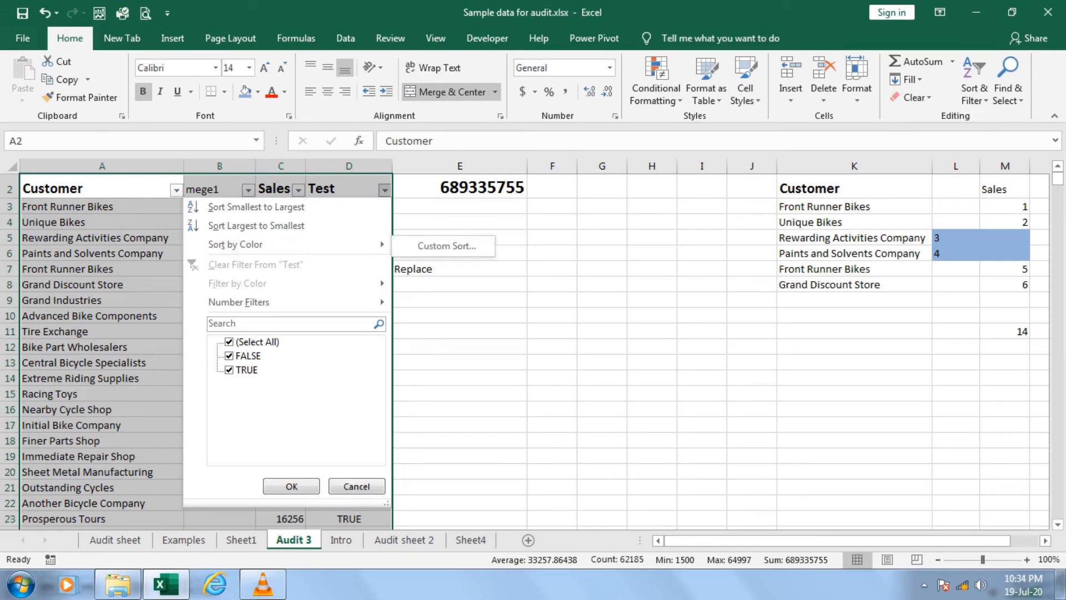
pyautogui.click(229, 370)
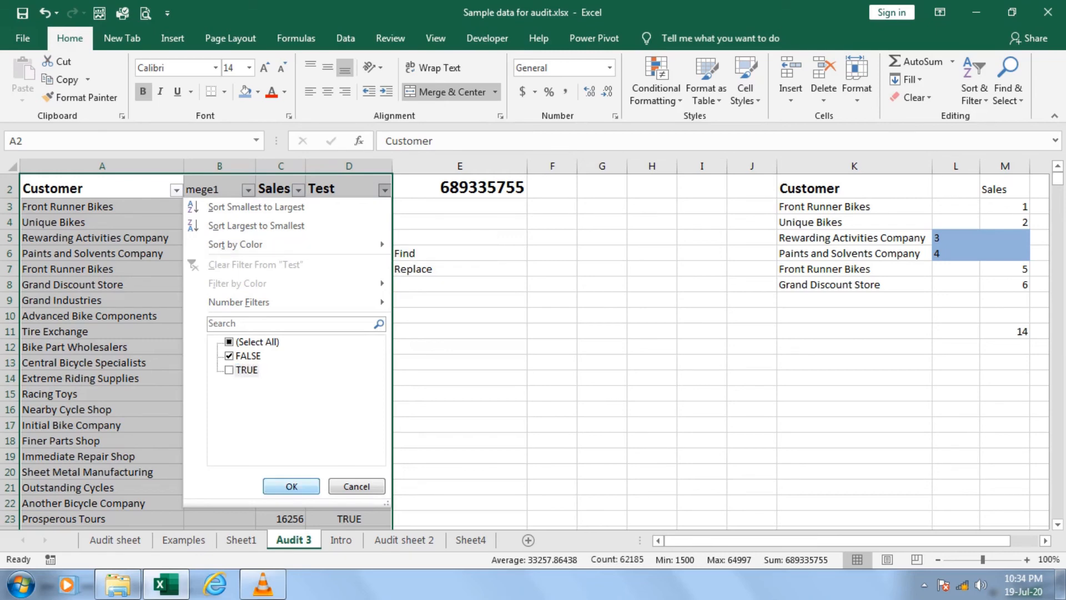
pyautogui.click(292, 486)
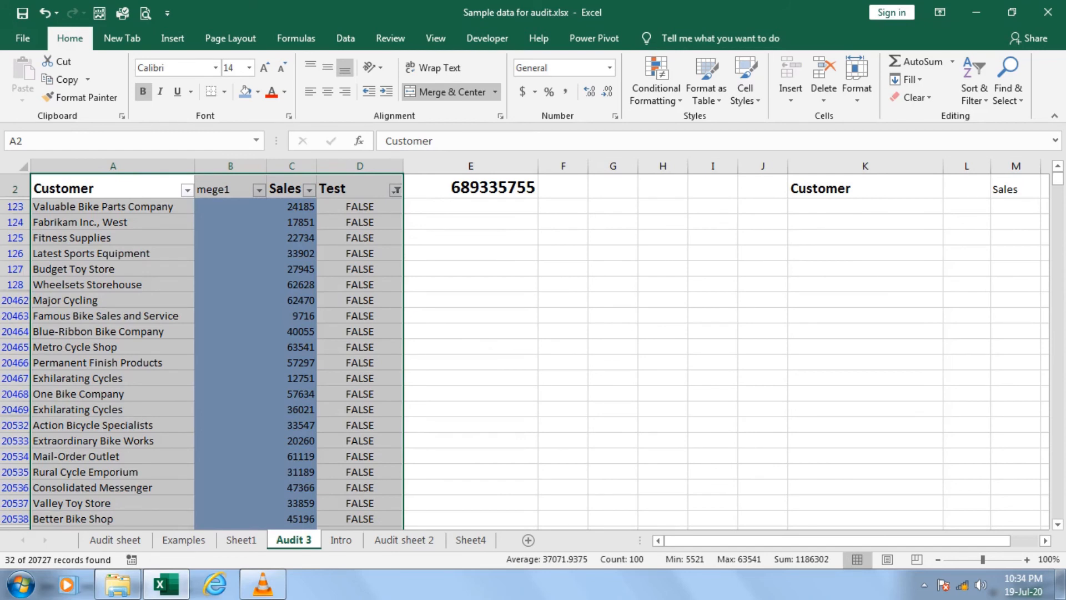
# Select the filtered merged sales cells from row 123 to row 20705 to check their total
pyautogui.scroll(1, 524, 349)
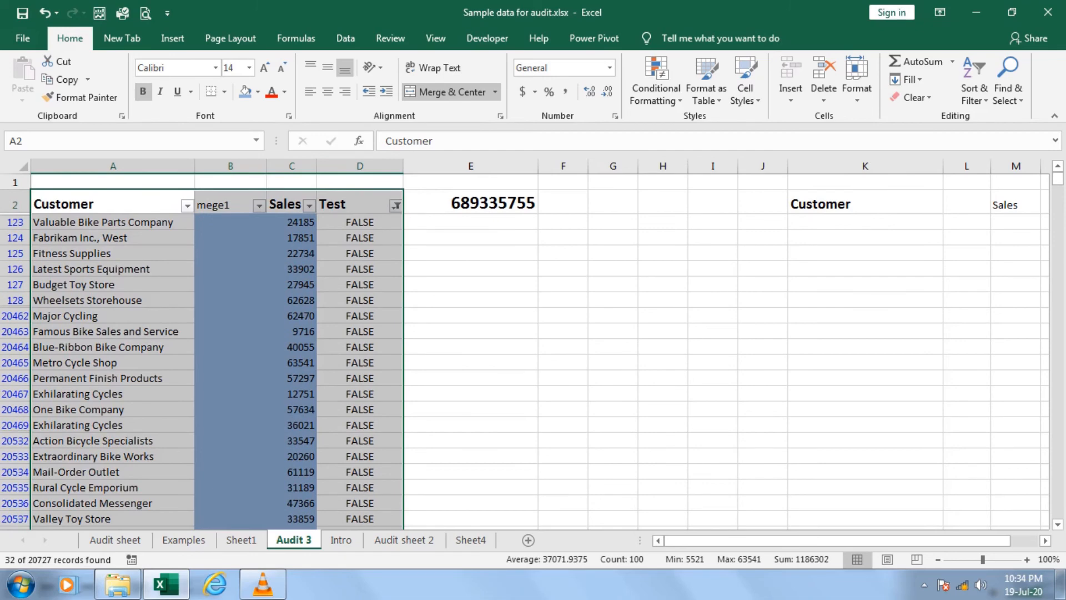
pyautogui.moveTo(291, 221); pyautogui.dragTo(261, 496)
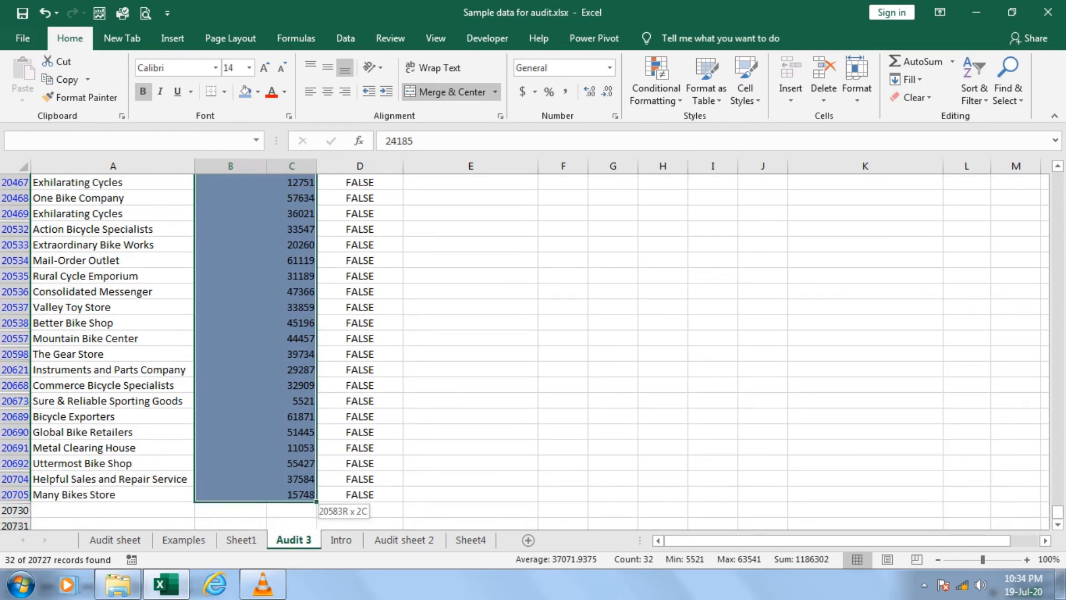
pyautogui.moveTo(260, 496); pyautogui.dragTo(261, 496)
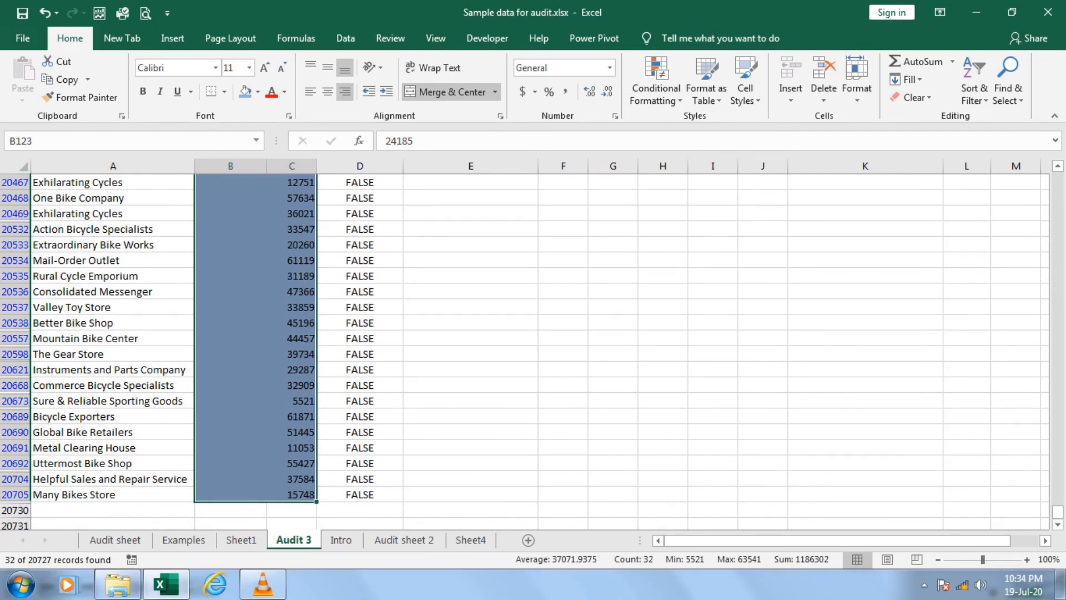
pyautogui.scroll(5, 524, 352)
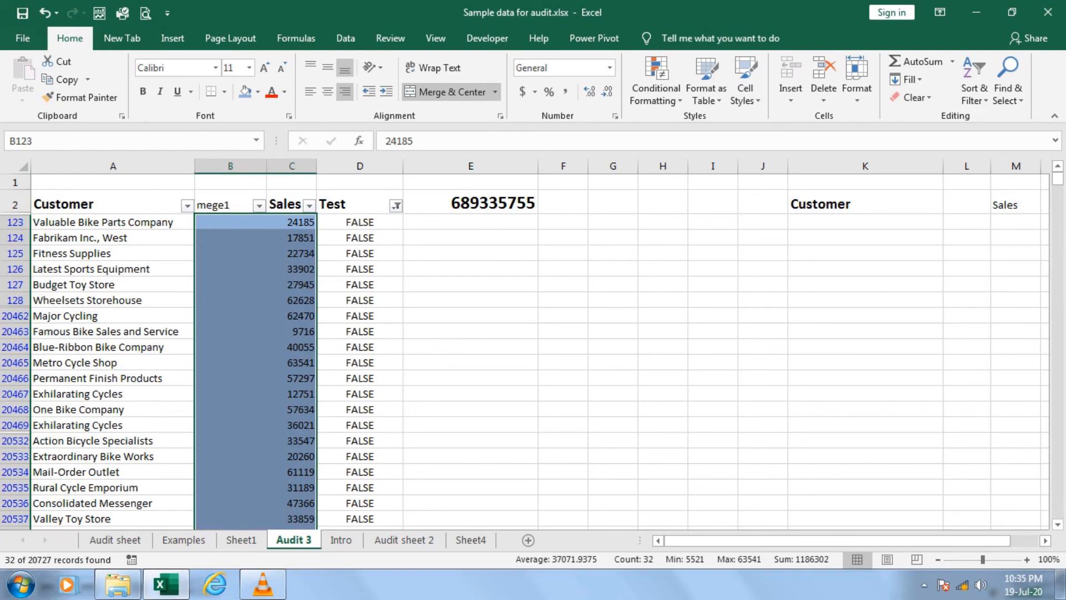
# Reset the Test column filter to show all rows again
pyautogui.click(396, 205)
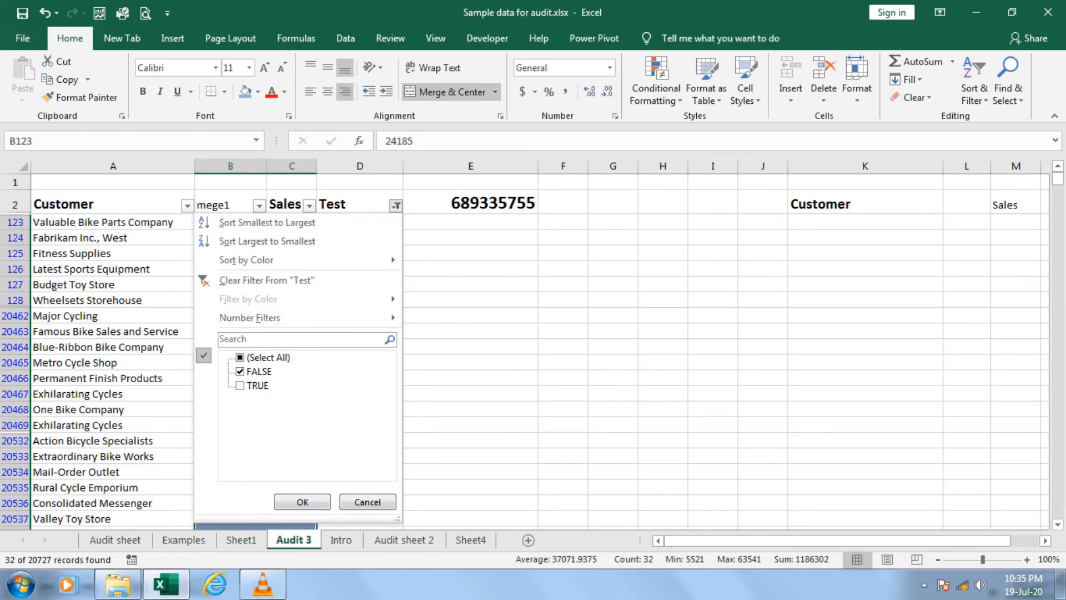
pyautogui.click(240, 357)
pyautogui.click(303, 502)
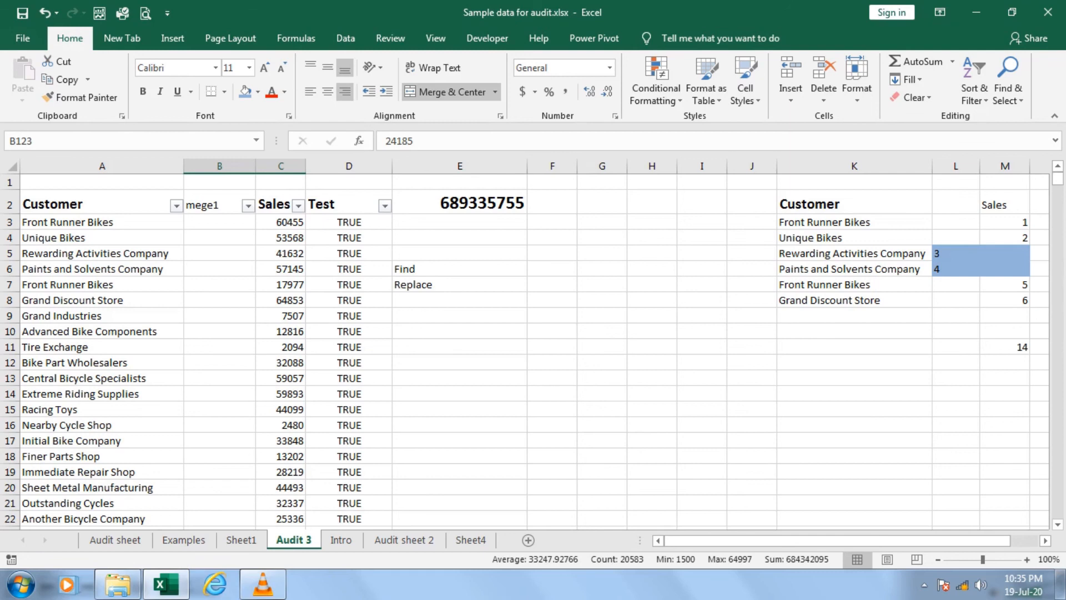
# Open the SUM formula in E2 for editing at its range reference
pyautogui.click(460, 204)
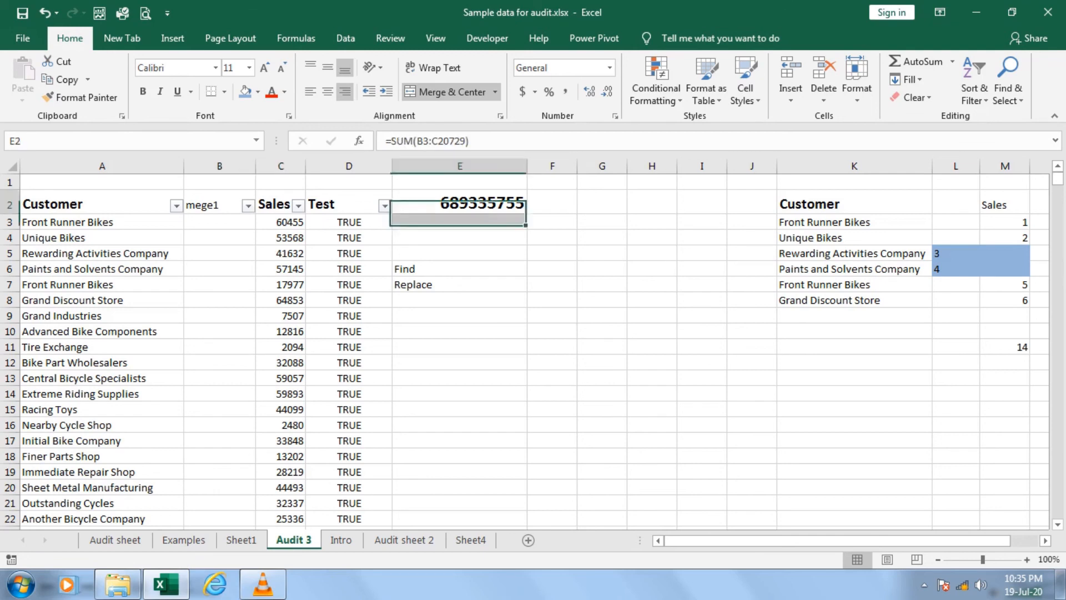
pyautogui.click(428, 141)
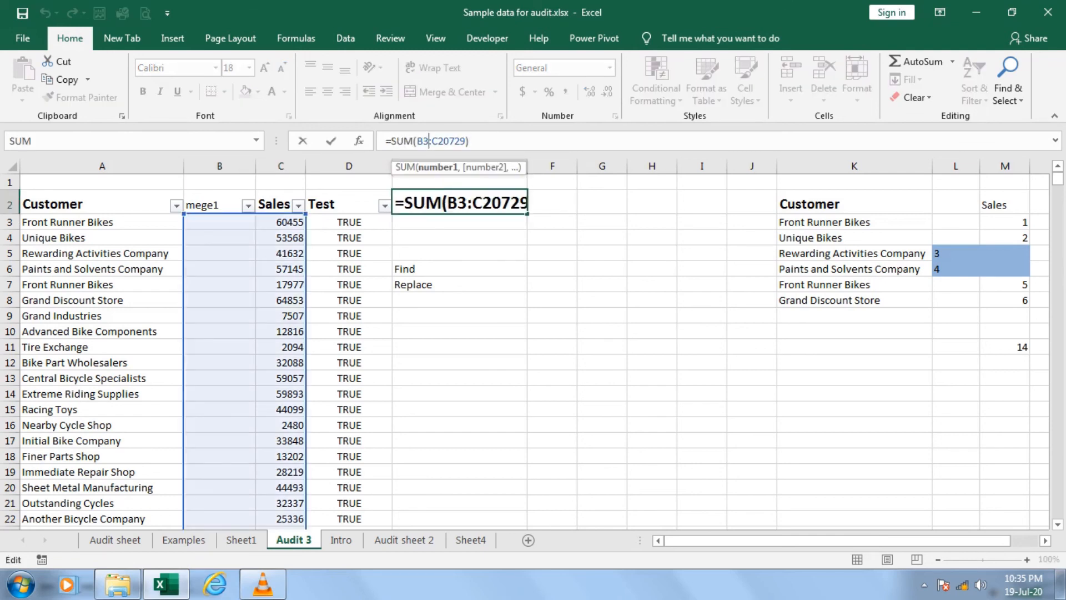